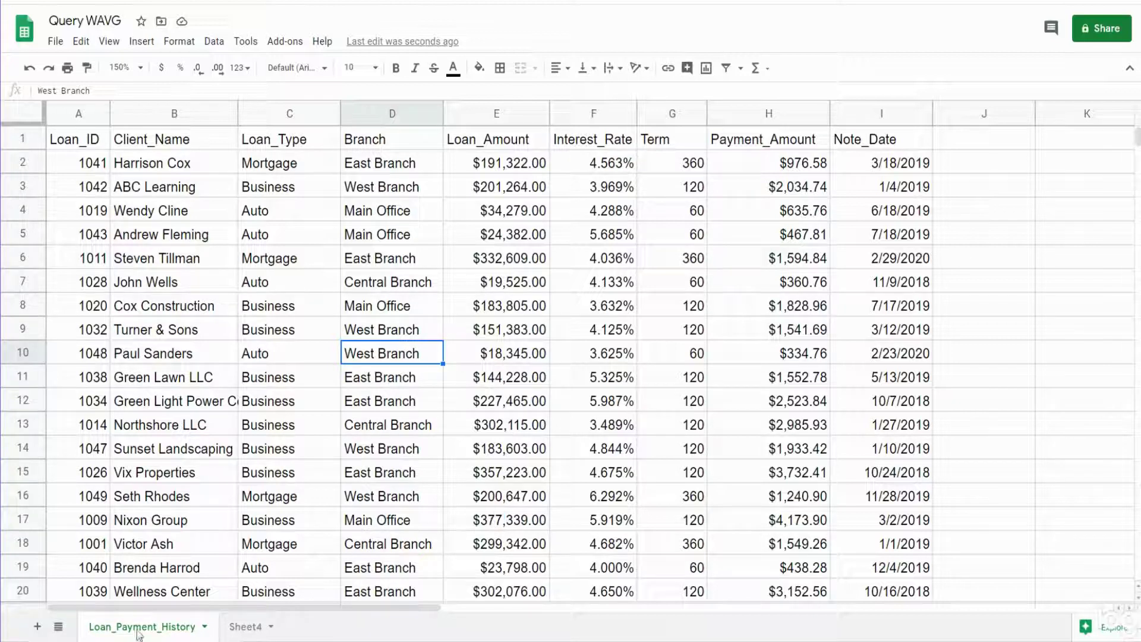
In Sheet10 A2, start =Query( using the absolute data range Loan_Payment_History!$A$1:$I$37.
left_click(40, 629)
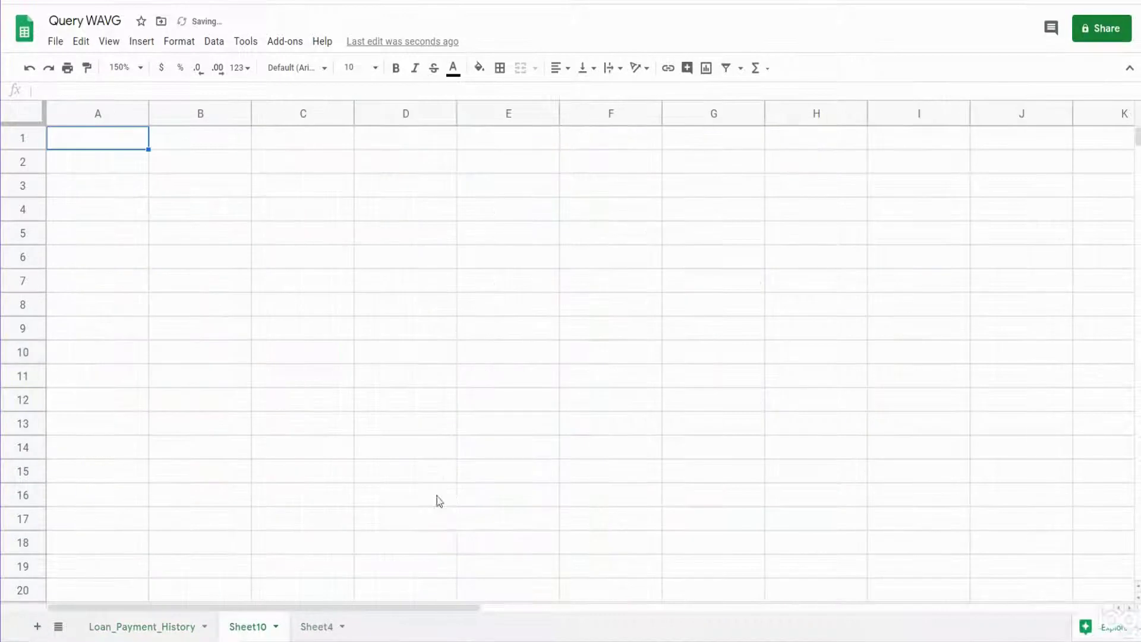
left_click(140, 163)
type("=")
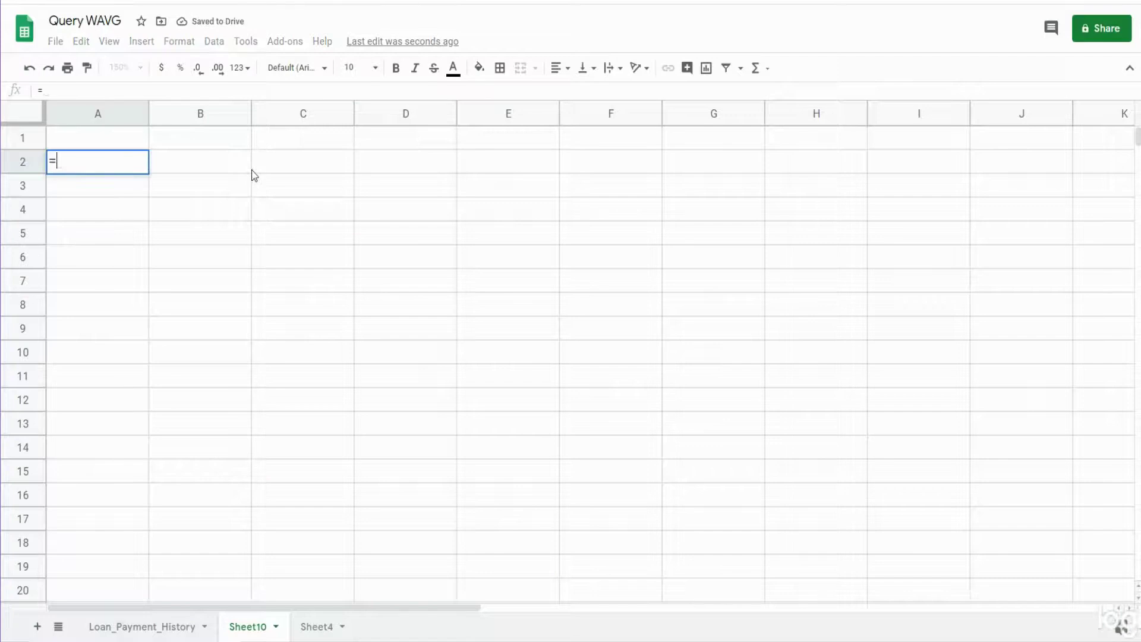
type("Query(")
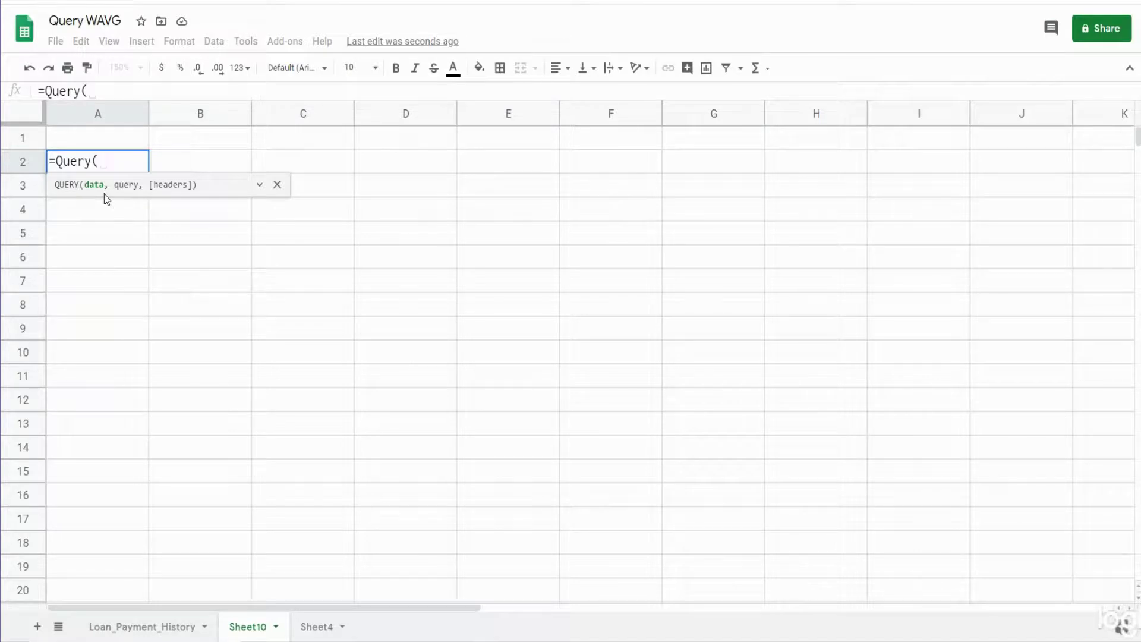
left_click(130, 631)
left_click(107, 136)
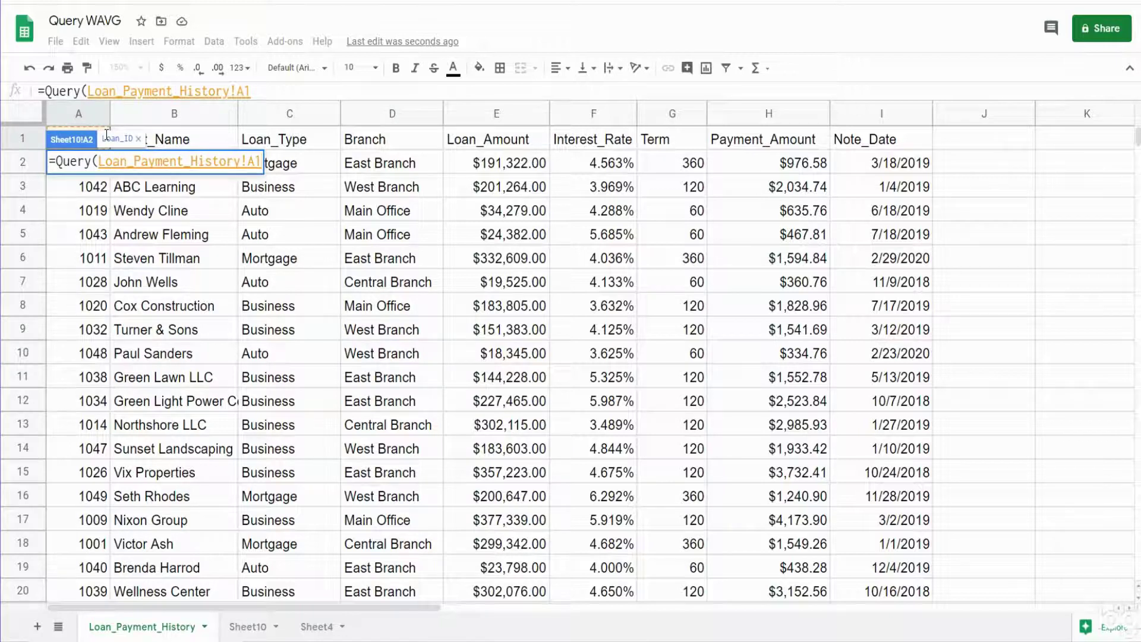
key("ctrl+shift+Right")
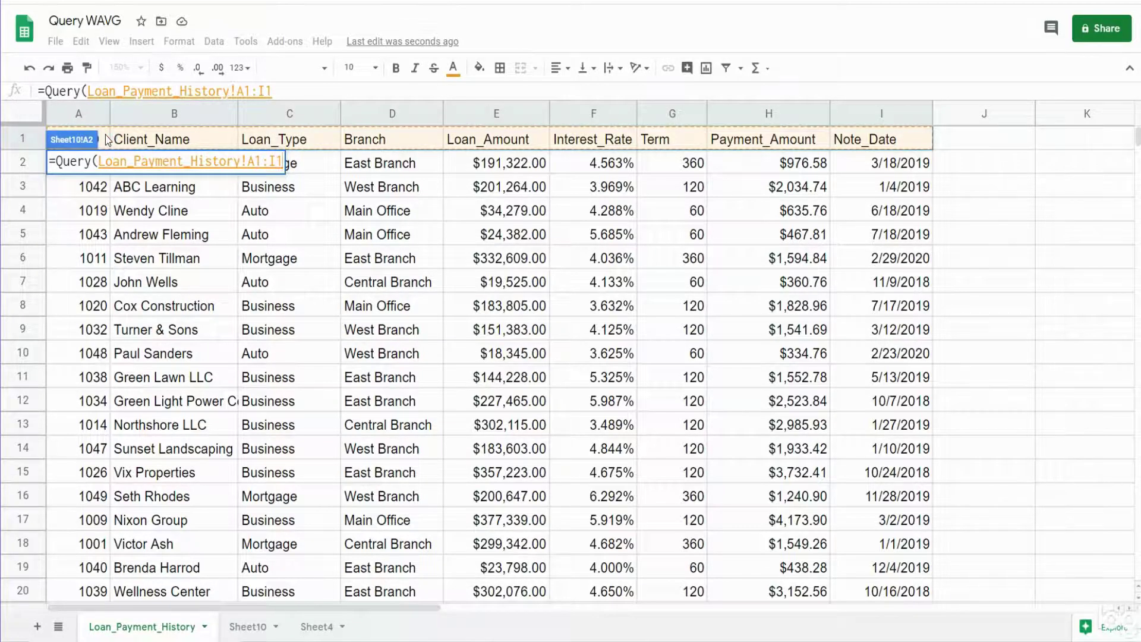
key("ctrl+shift+Down")
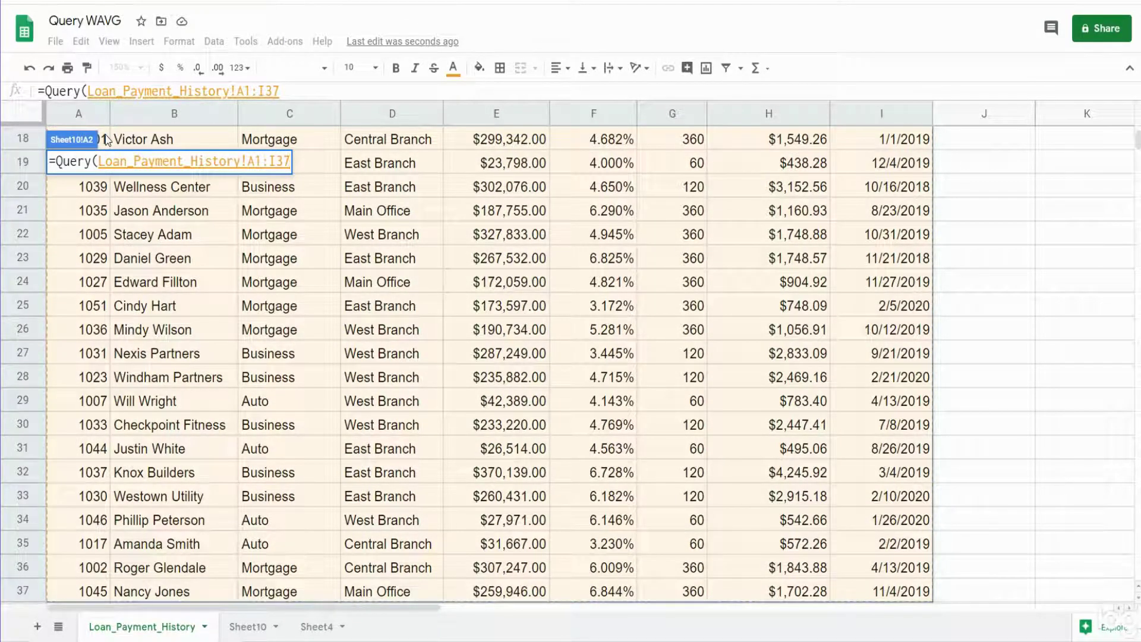
key("F4")
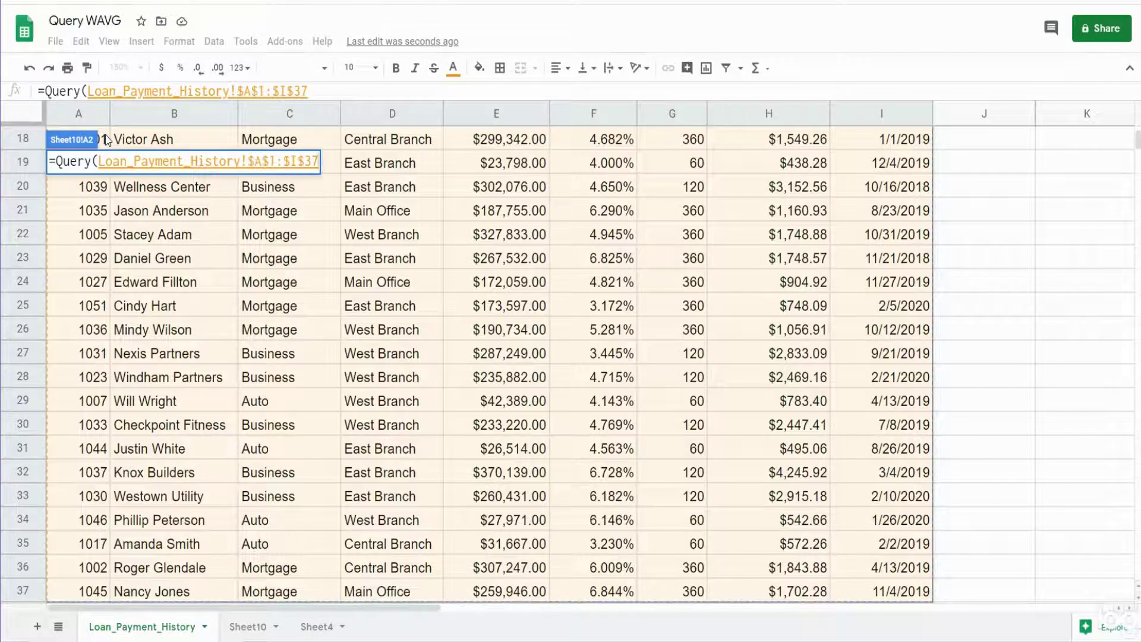
type(",")
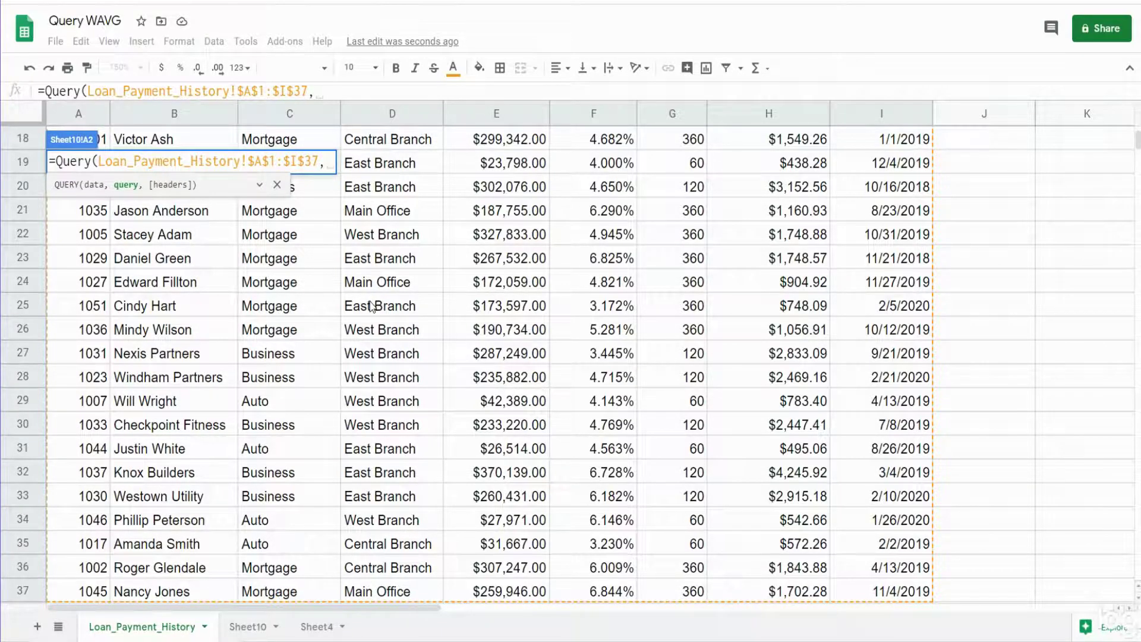
Finish the query with "Select C,D,E,F,E*F label E*F 'Sumproduct'" and header 1, and commit it.
type("\"")
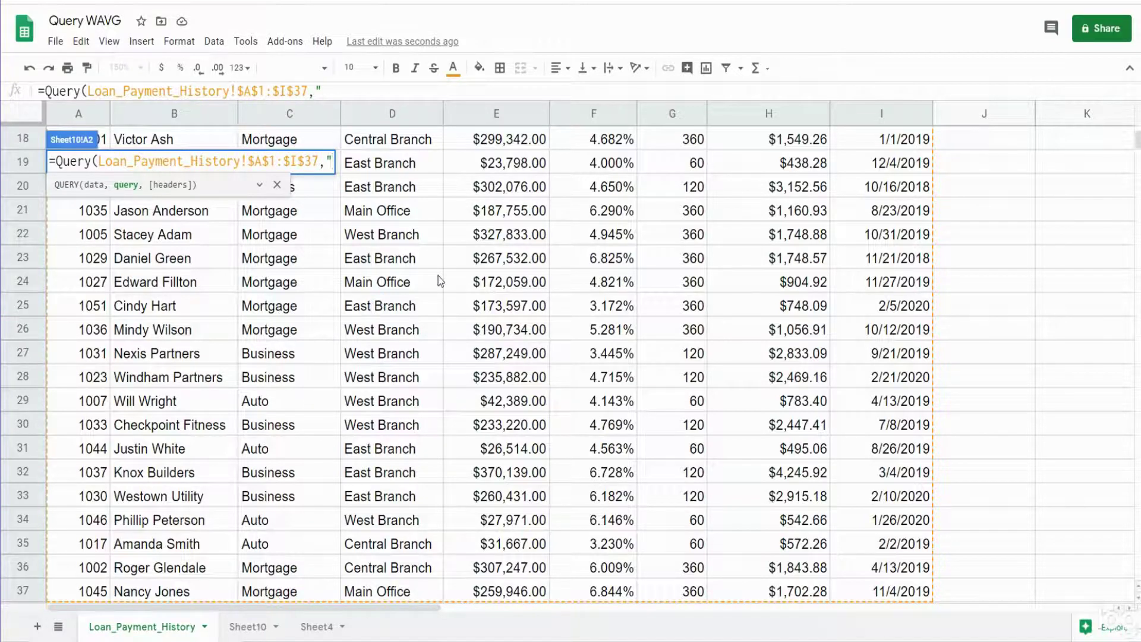
type(" Sele")
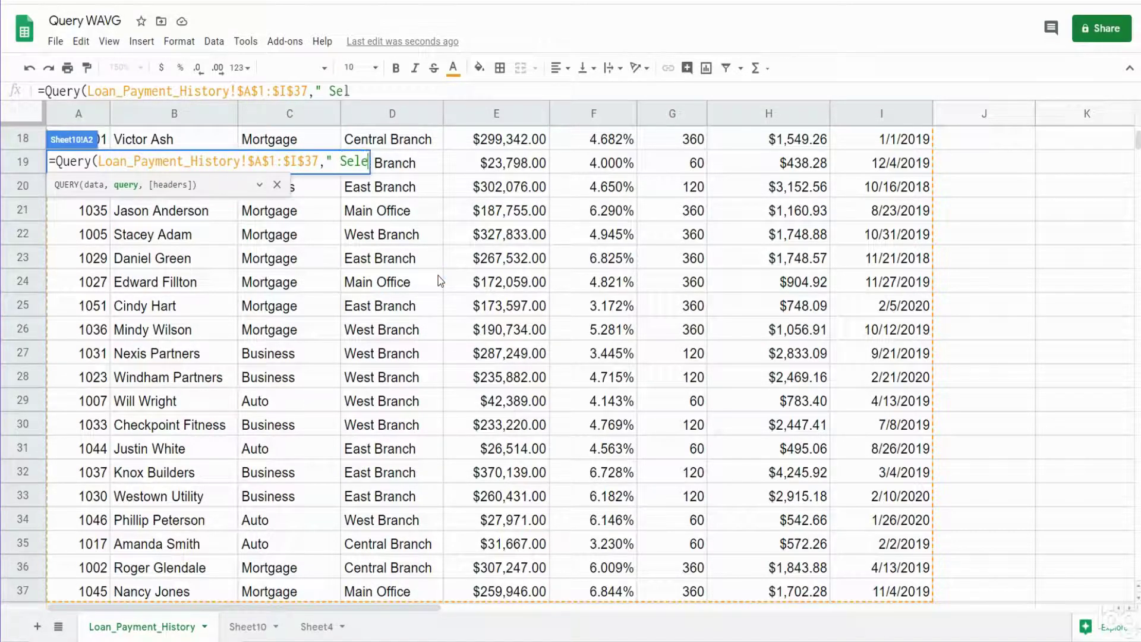
type("ct")
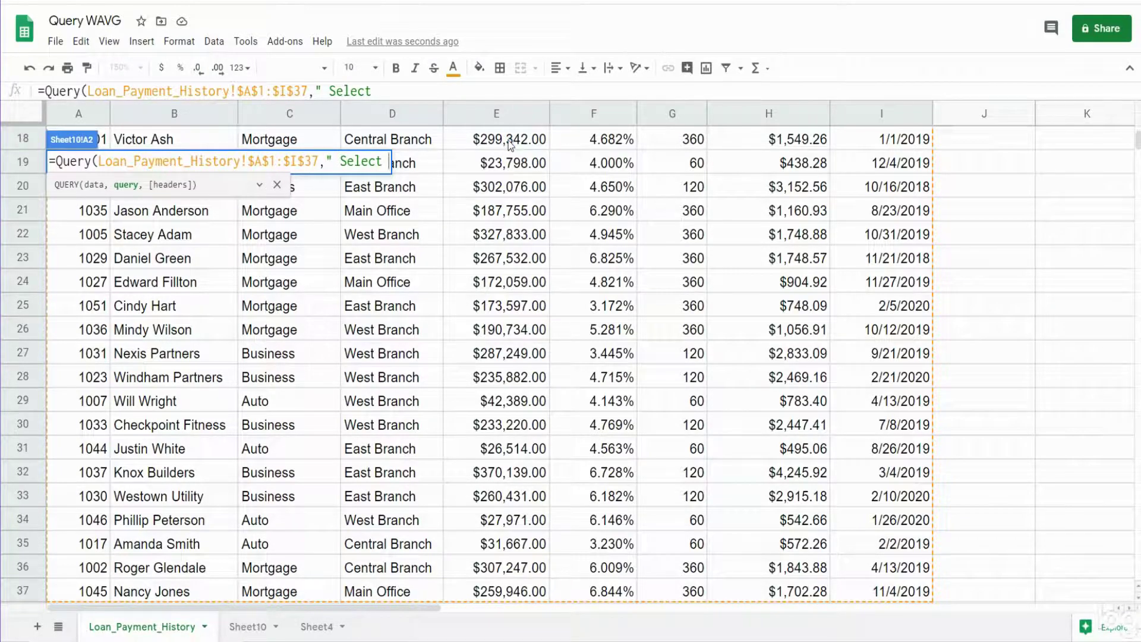
type("C,D,E")
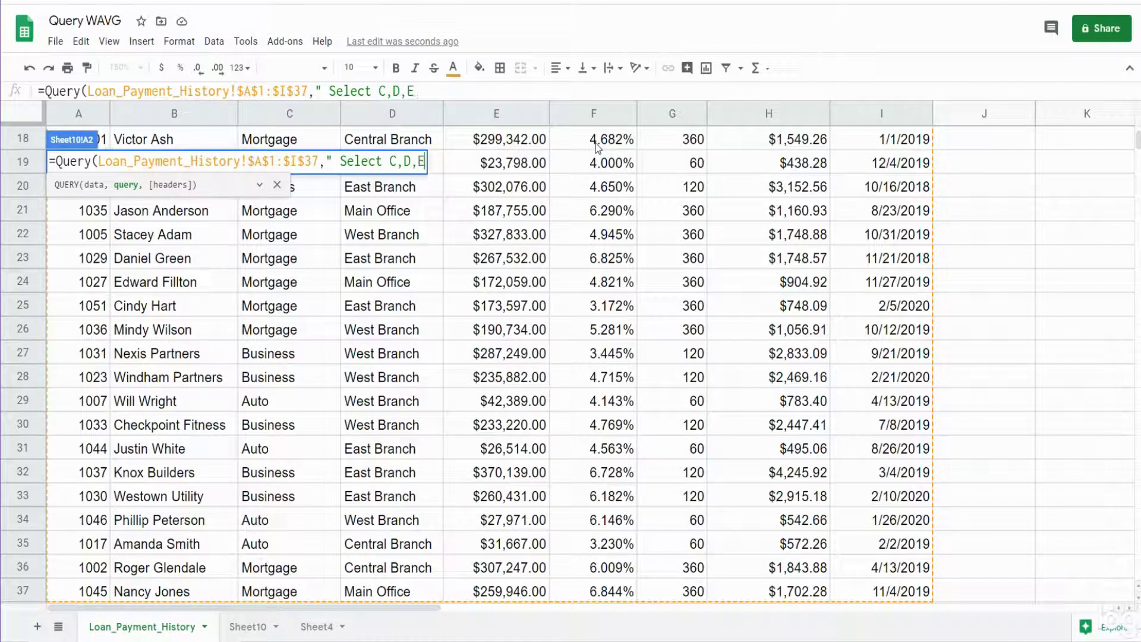
type(",F,E*")
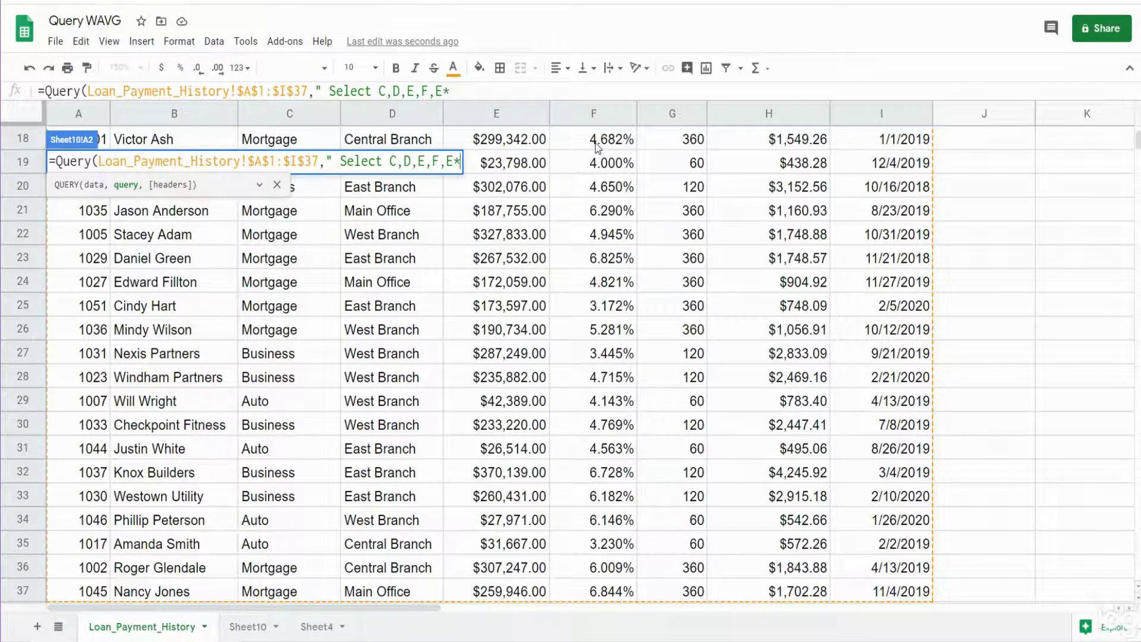
type("F")
type("lab")
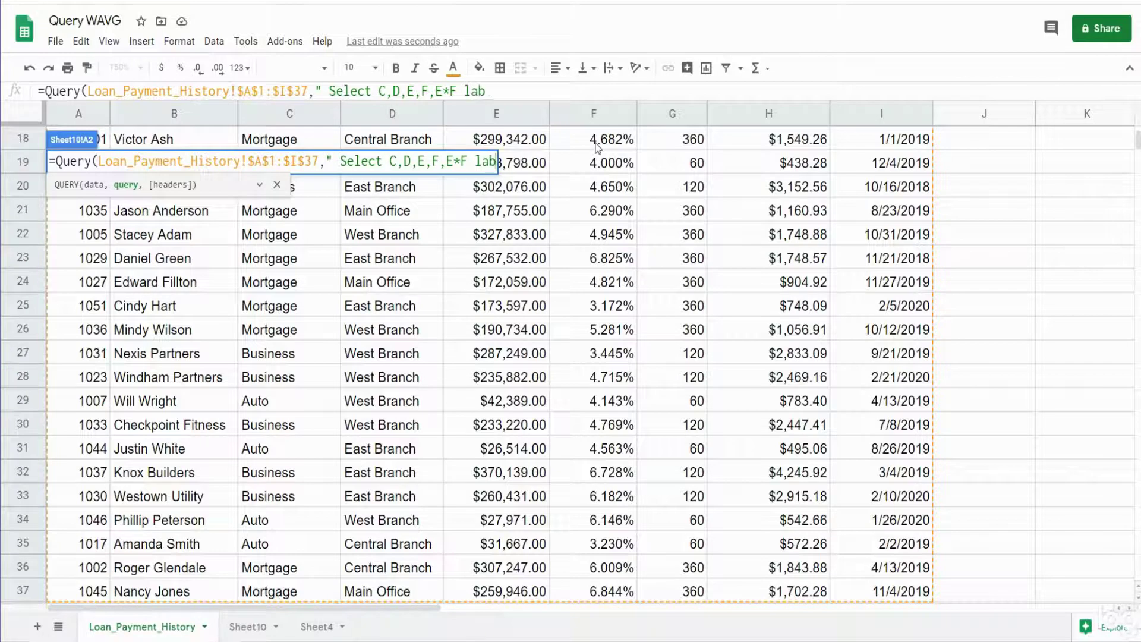
type("el E")
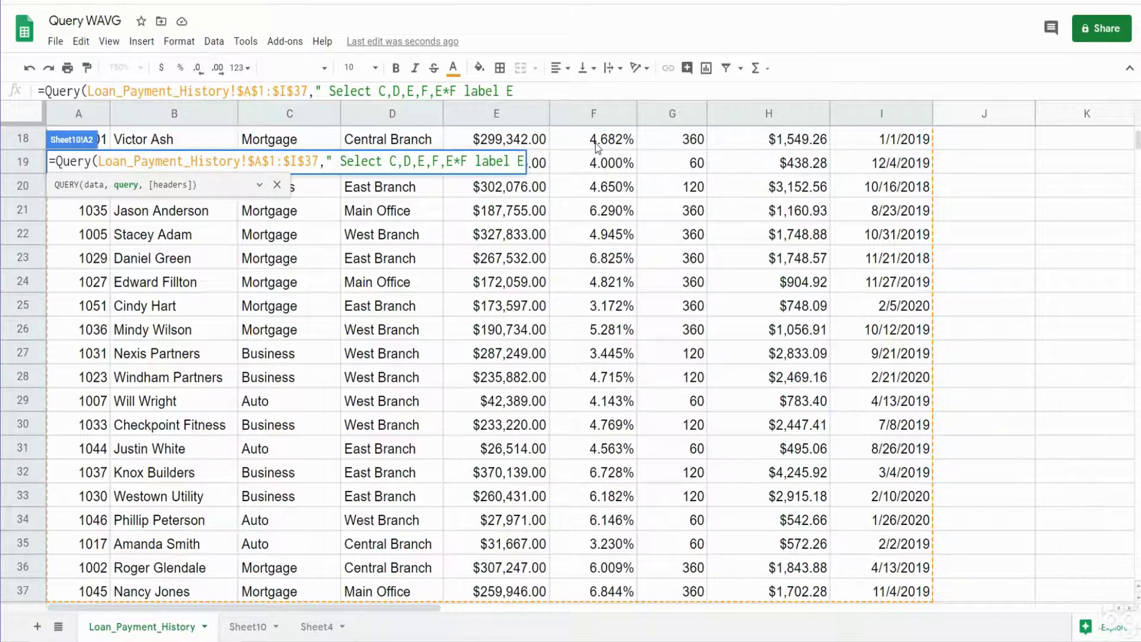
type("*F '")
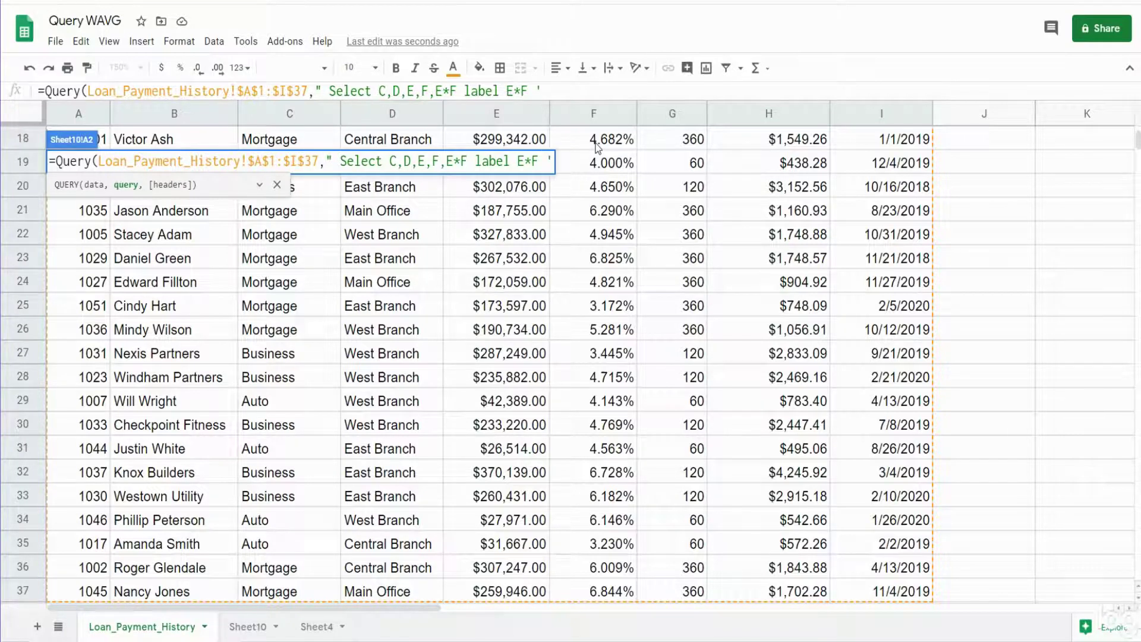
type("Sump")
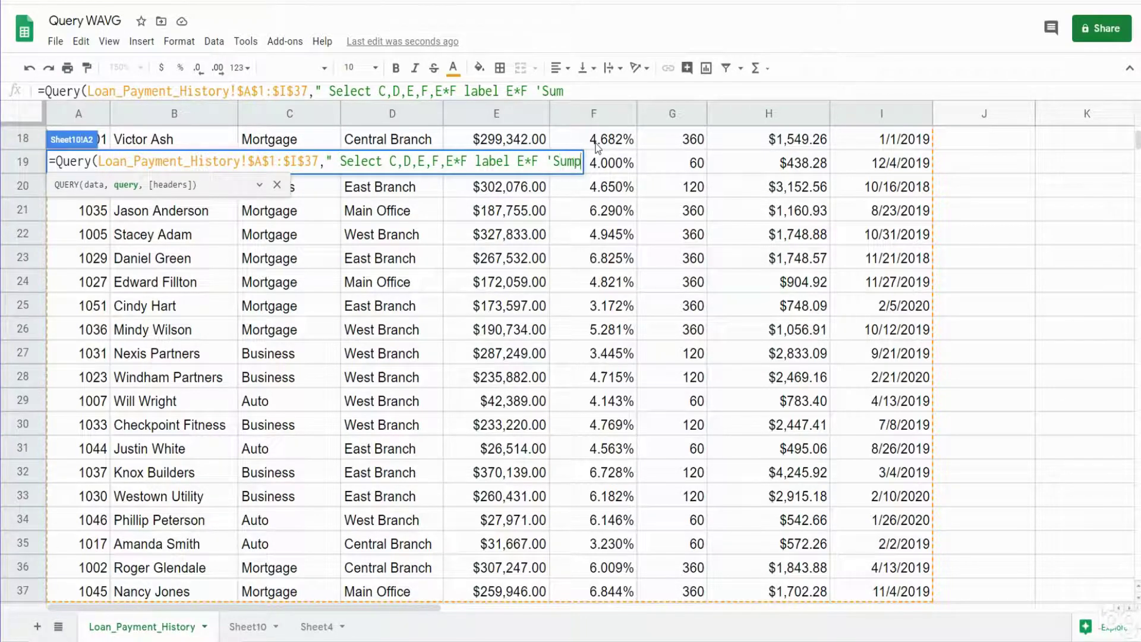
type("roduct")
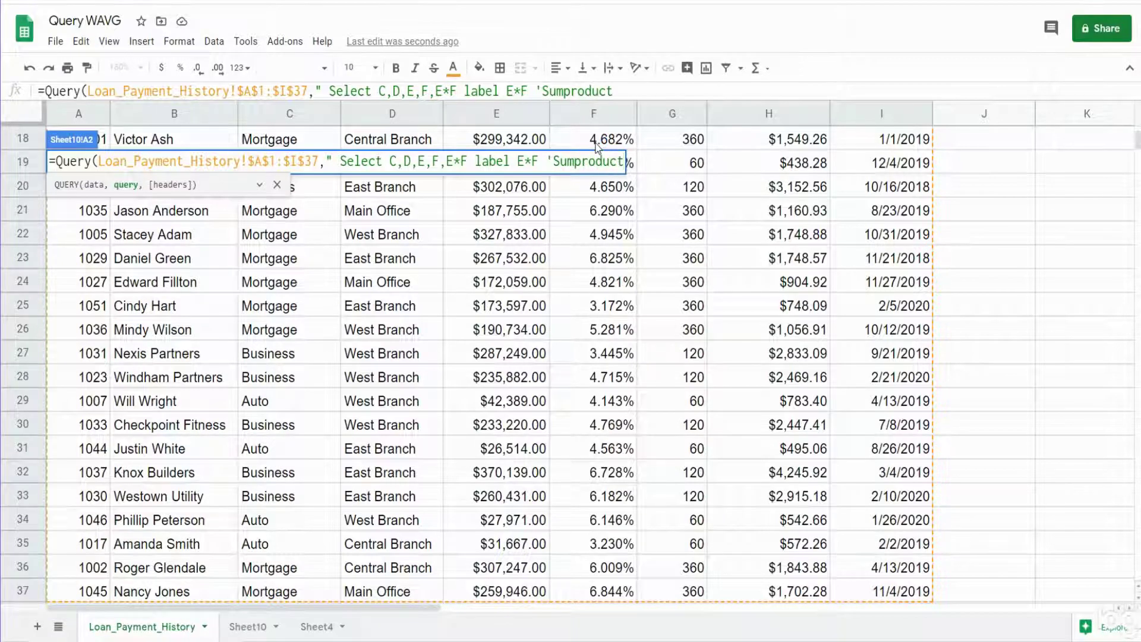
type("'\",")
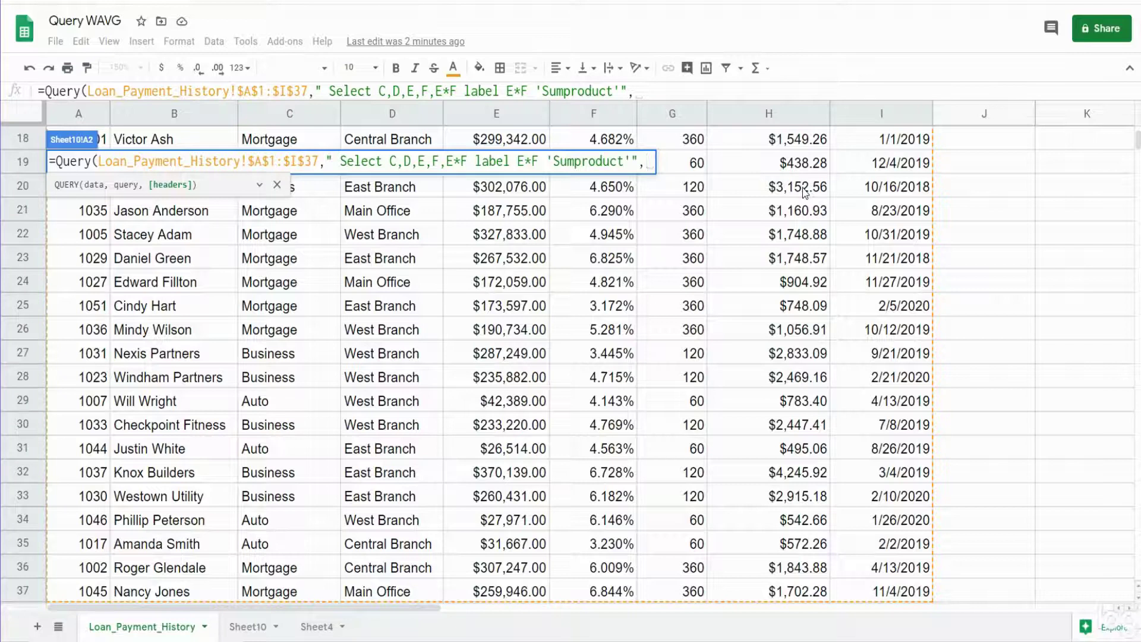
type("1")
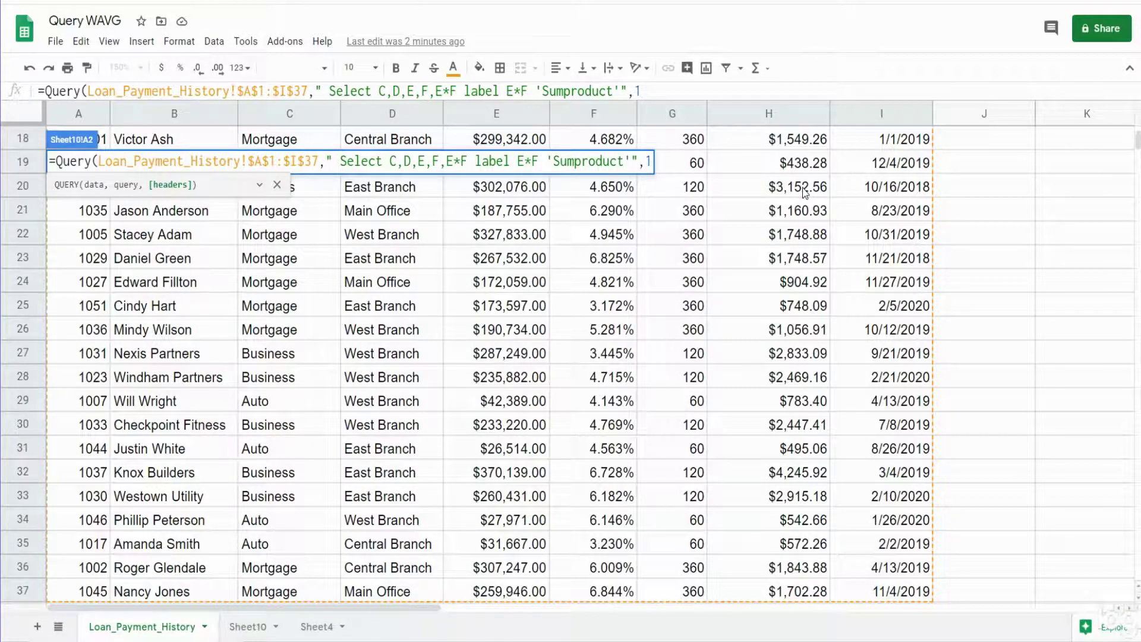
type(")")
key("Return")
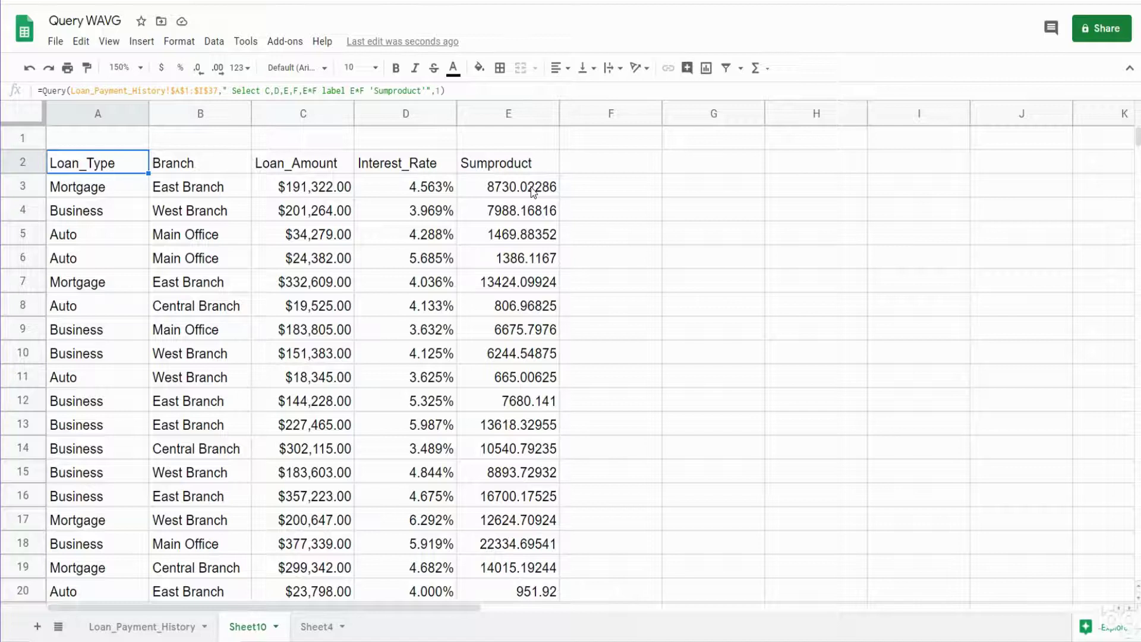
Put cell A2's Sumproduct QUERY formula back into edit mode.
double_click(87, 167)
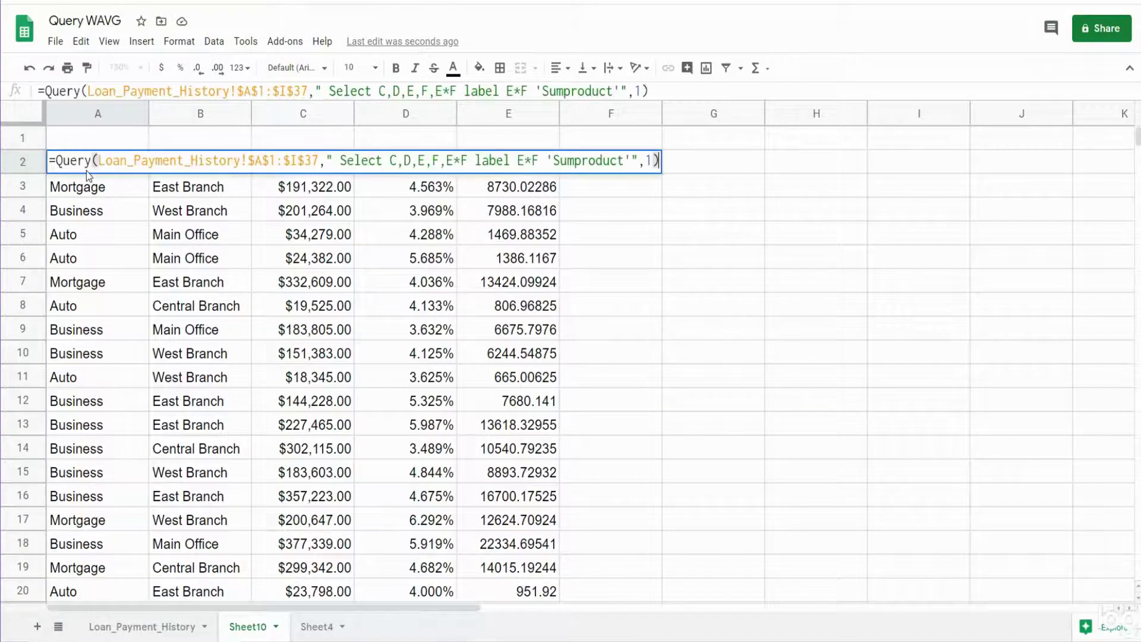
Wrap the Sumproduct query in an outer Query( and add a comma and opening quote.
left_click(56, 161)
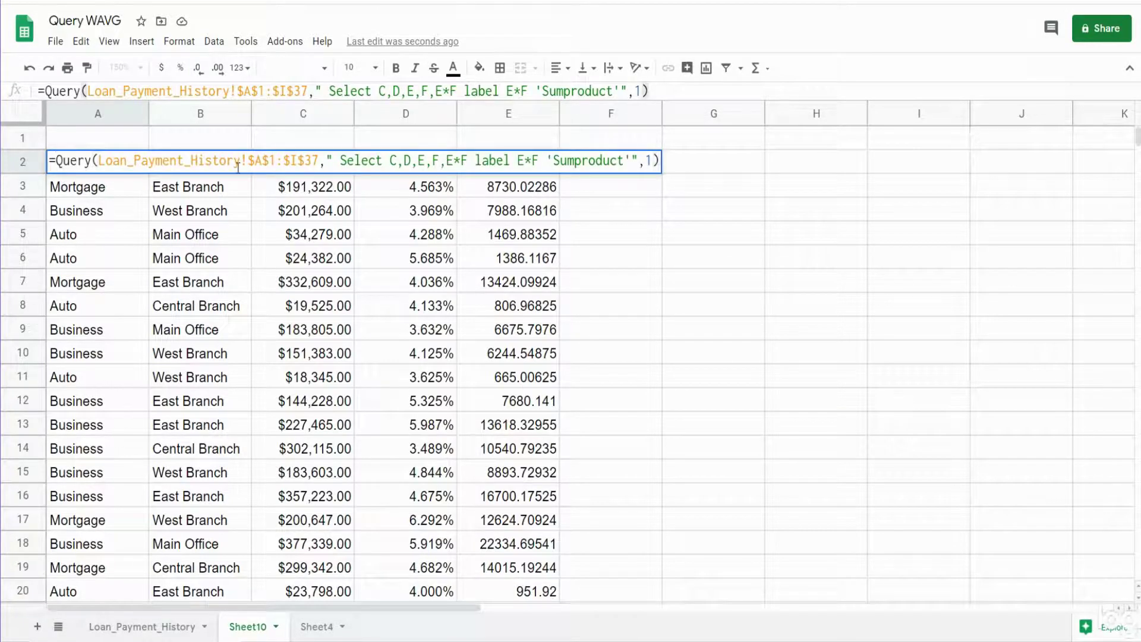
type("Query(")
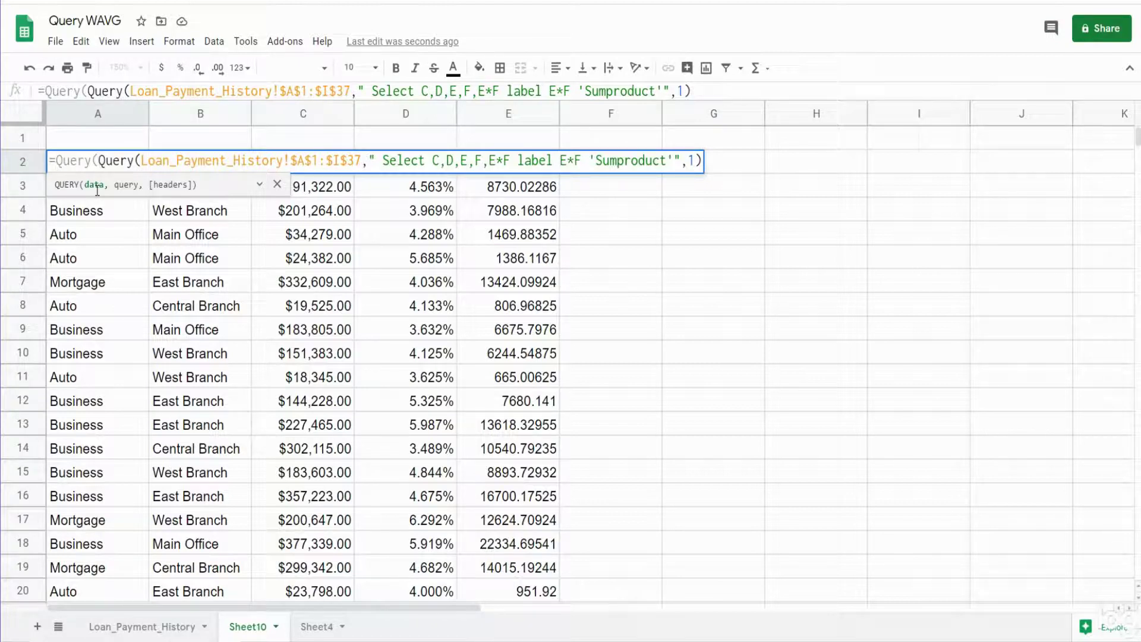
left_click(703, 161)
type(",")
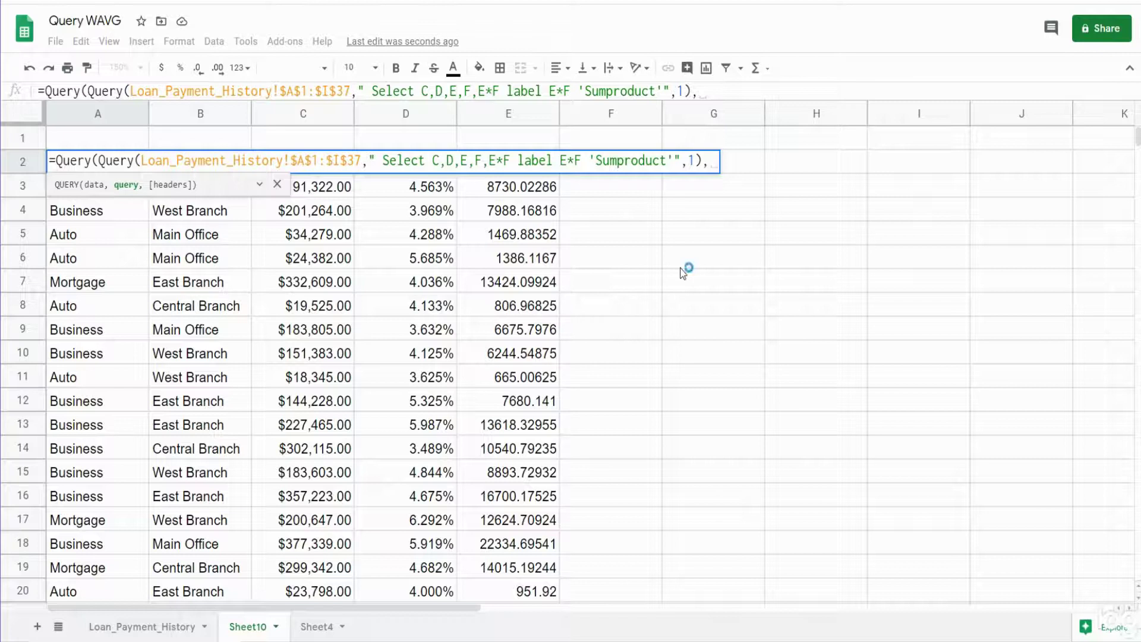
type("\"S")
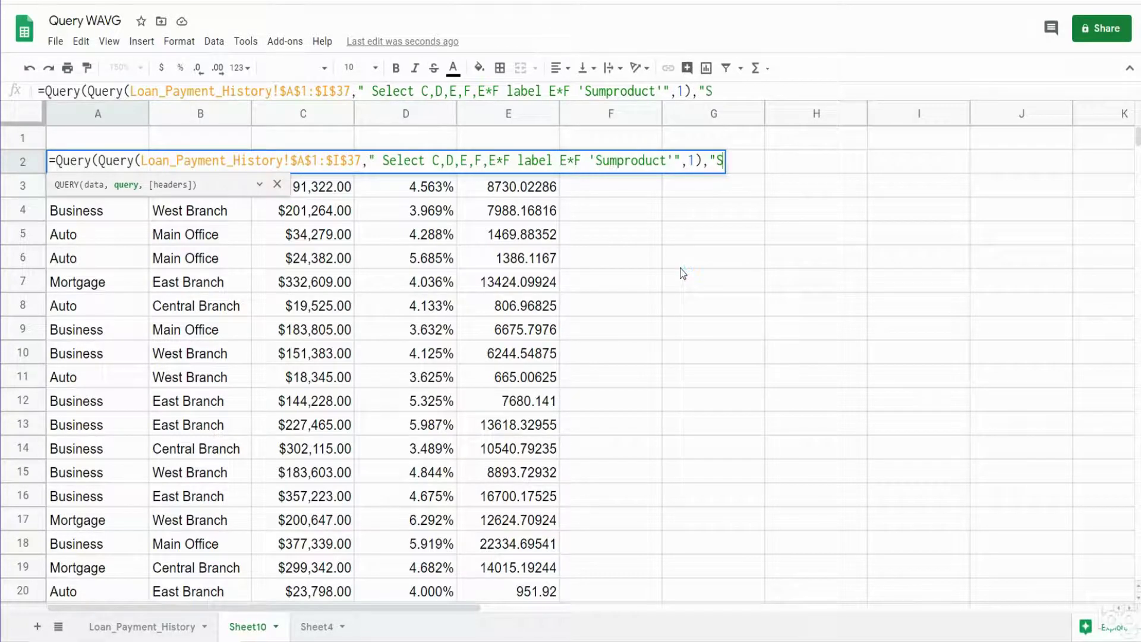
Write the outer query string: Select Col1,Col2,Sum(Col3),Sum(Col5)/Sum(Col3) Group by Col1,Col2.
type("elect")
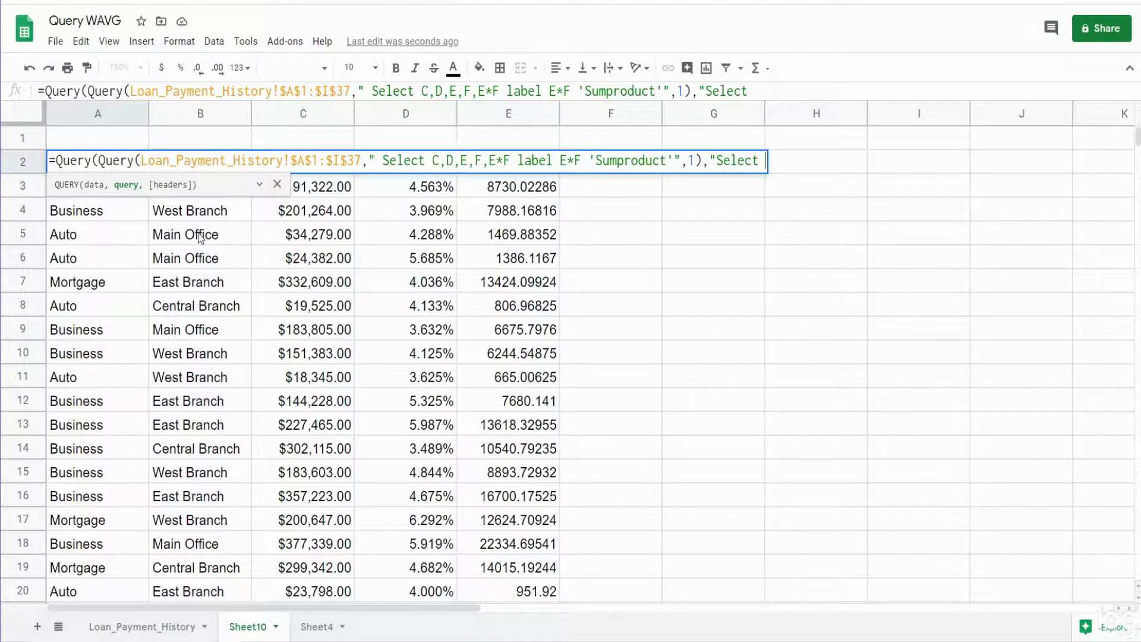
type("Col")
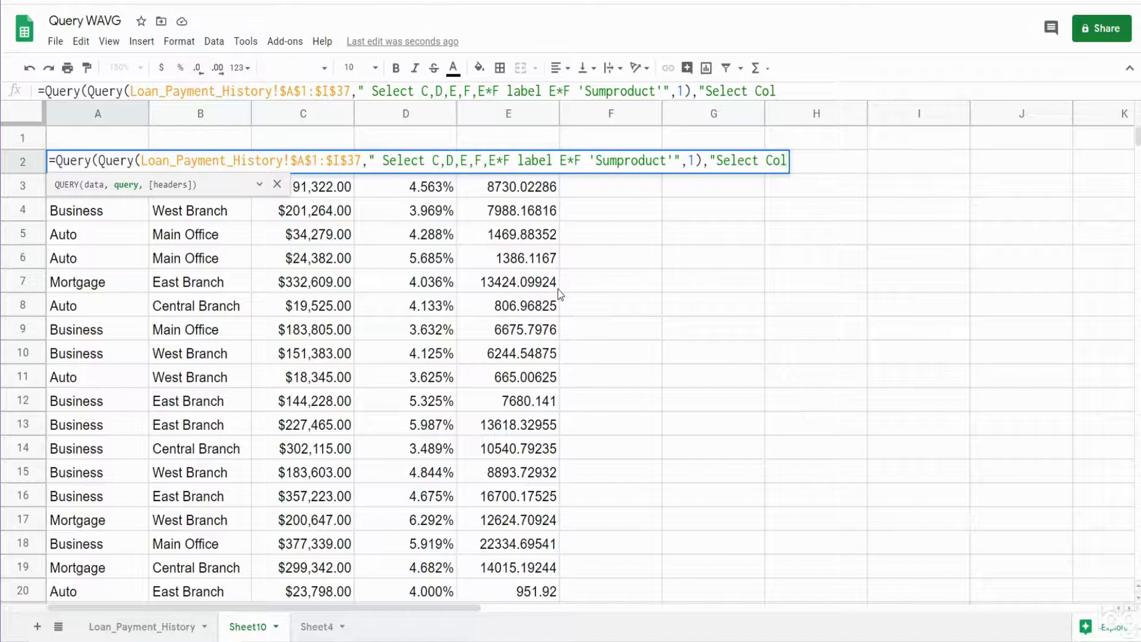
key("shift+Left")
key("shift+Left")
key("shift+Left")
key("Right")
type("1,")
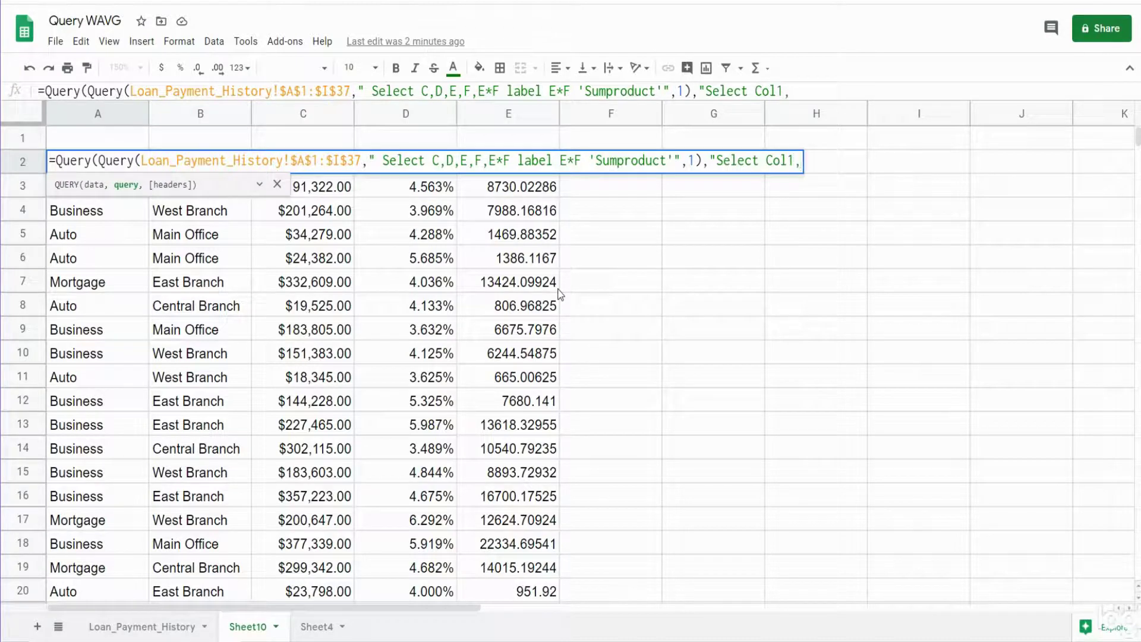
type("Col2")
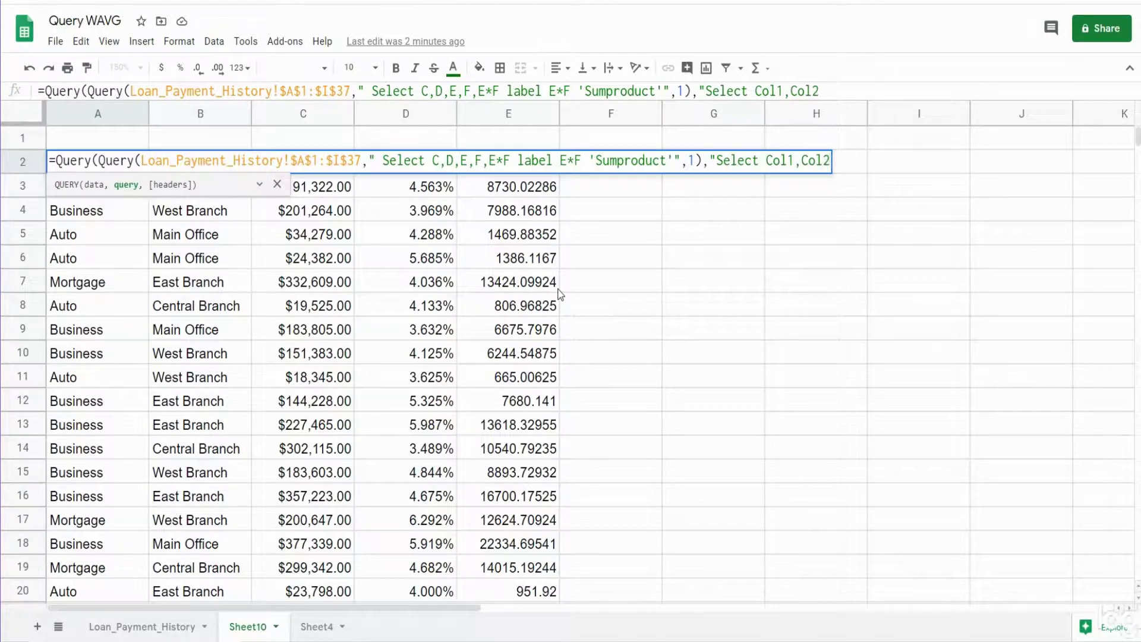
type(",Sum(")
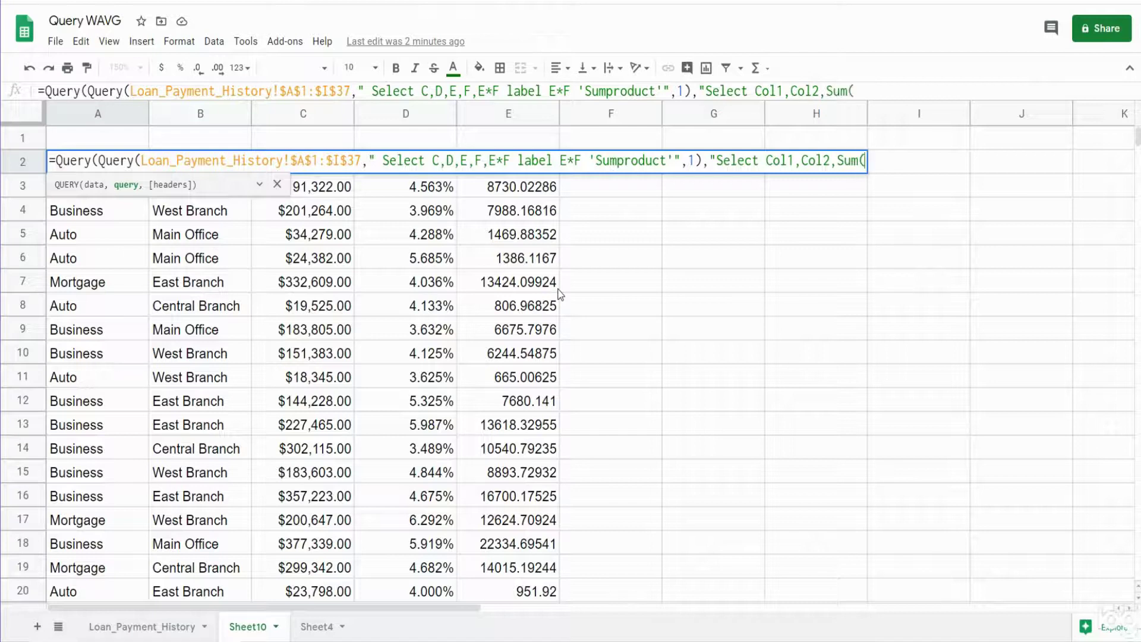
type("Col")
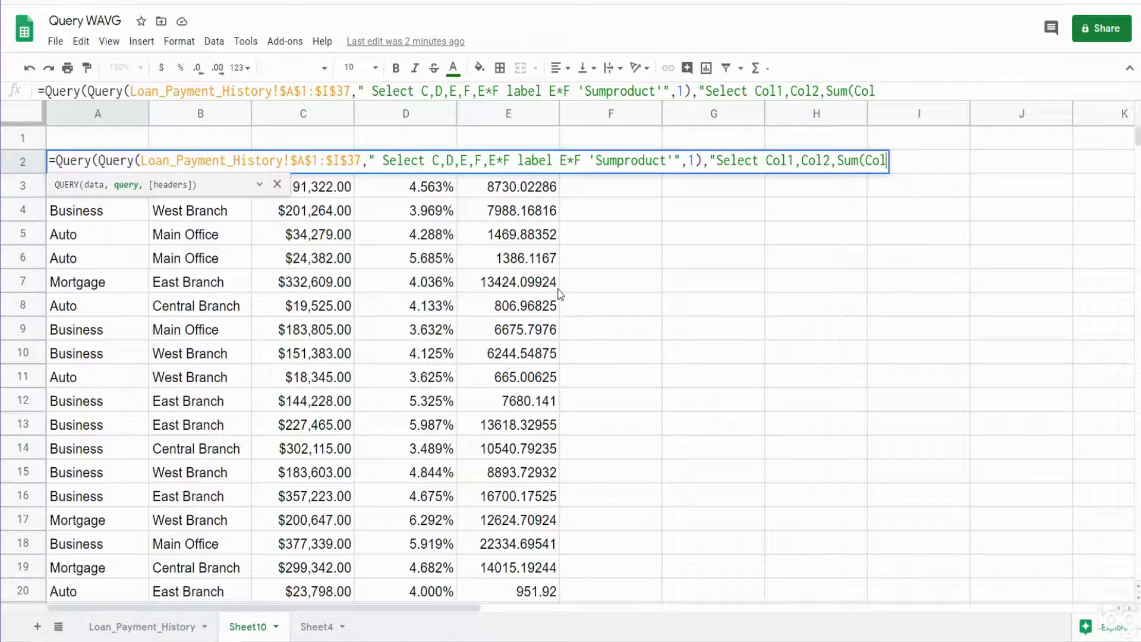
type("3),")
type("Sum")
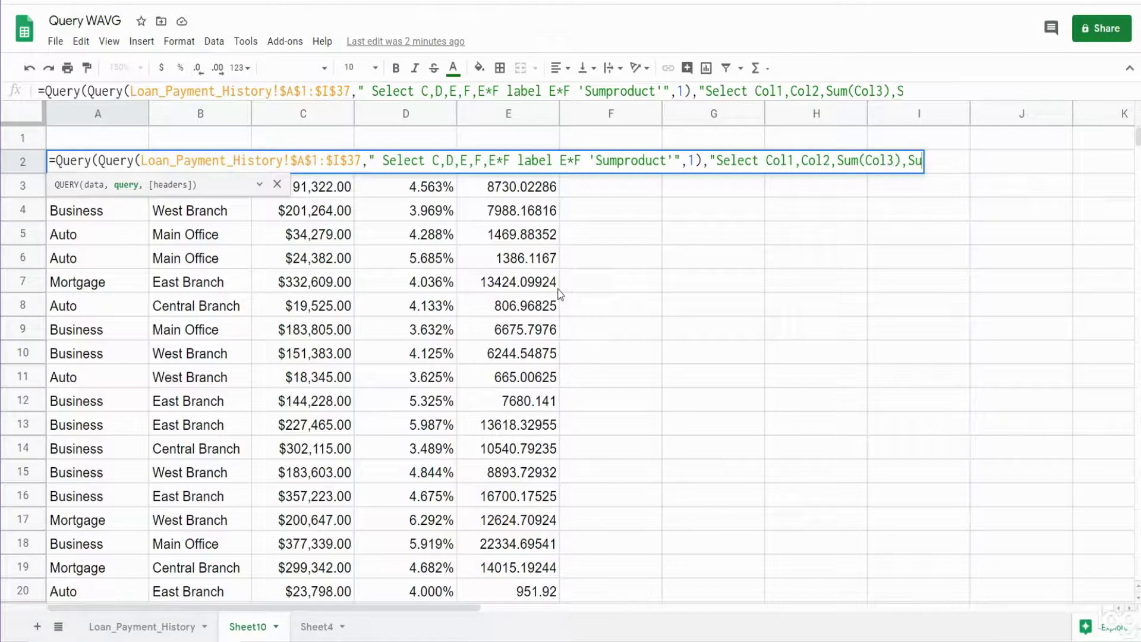
type("(Col")
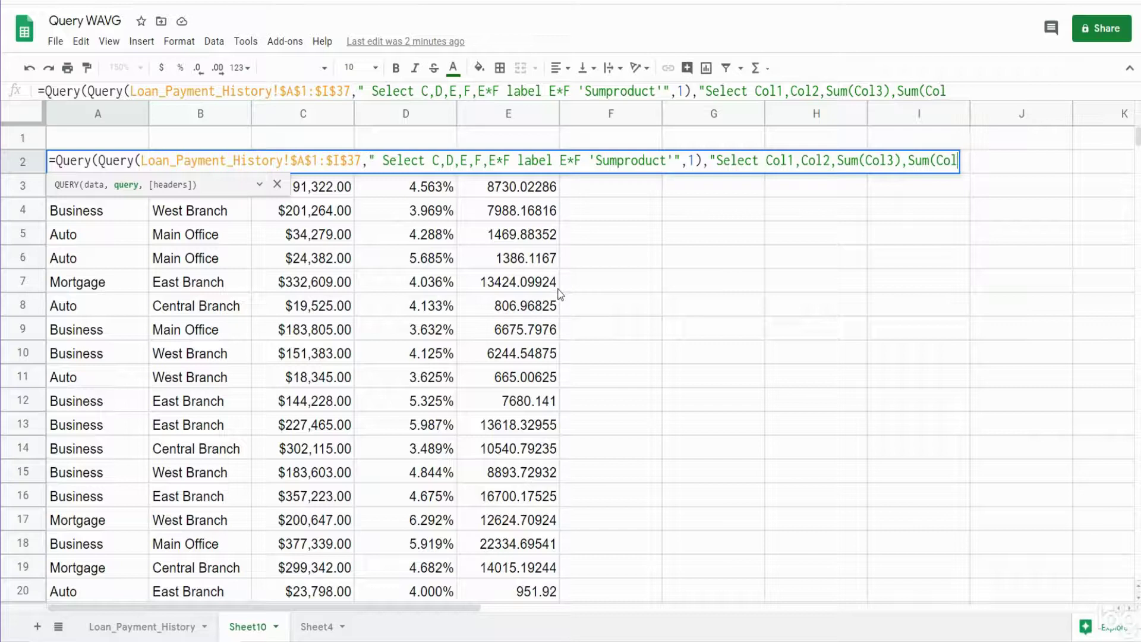
type("5)/Sum")
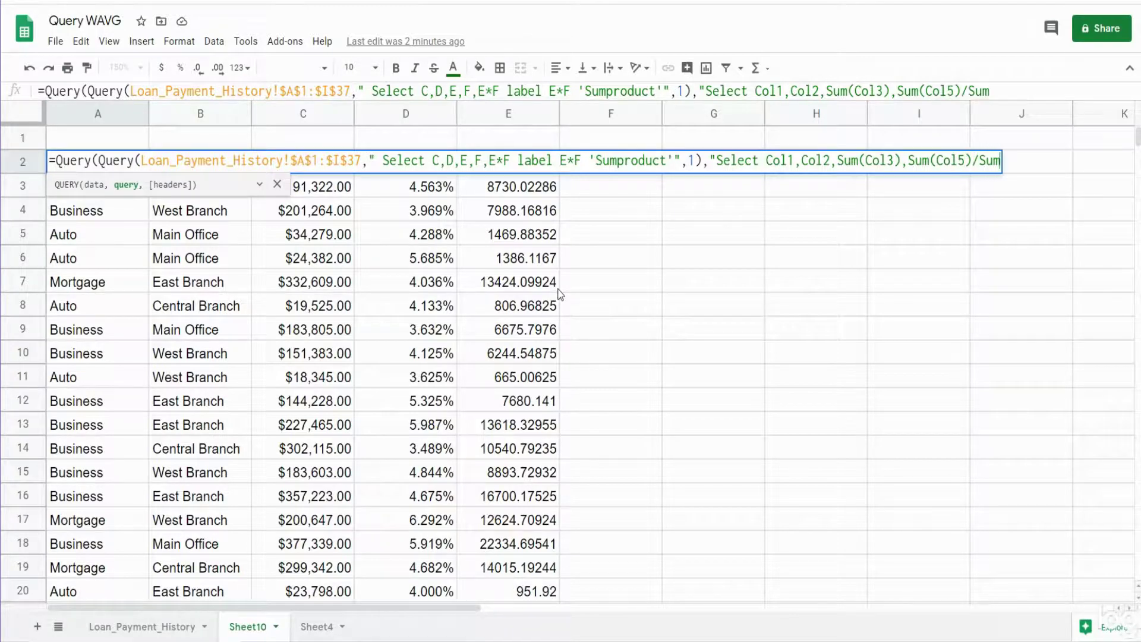
type("(Co")
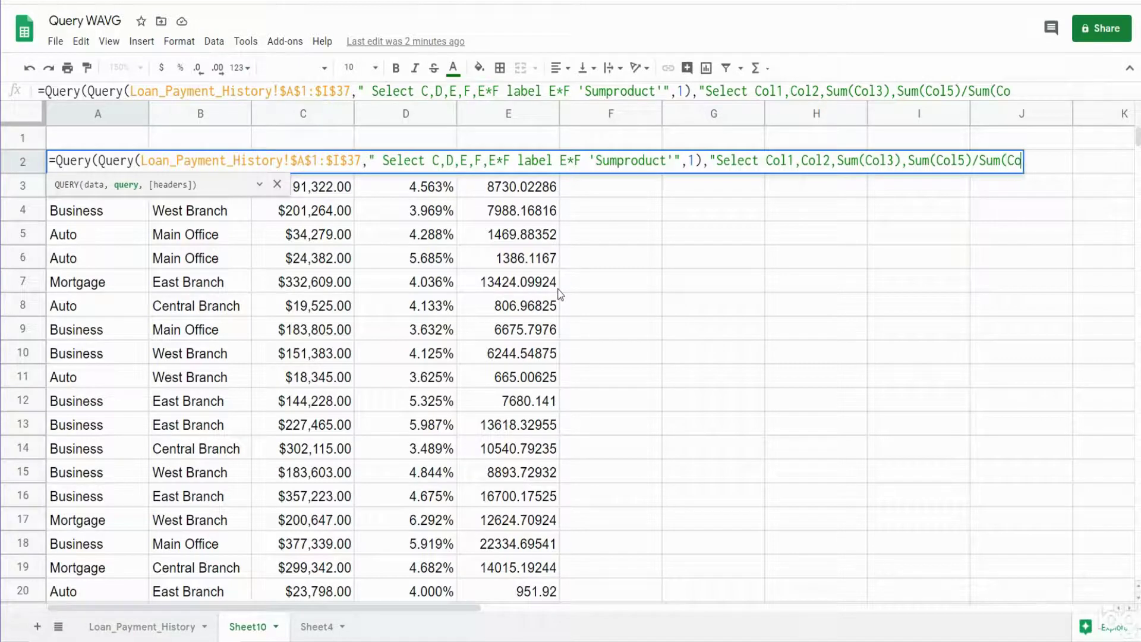
type("l3)")
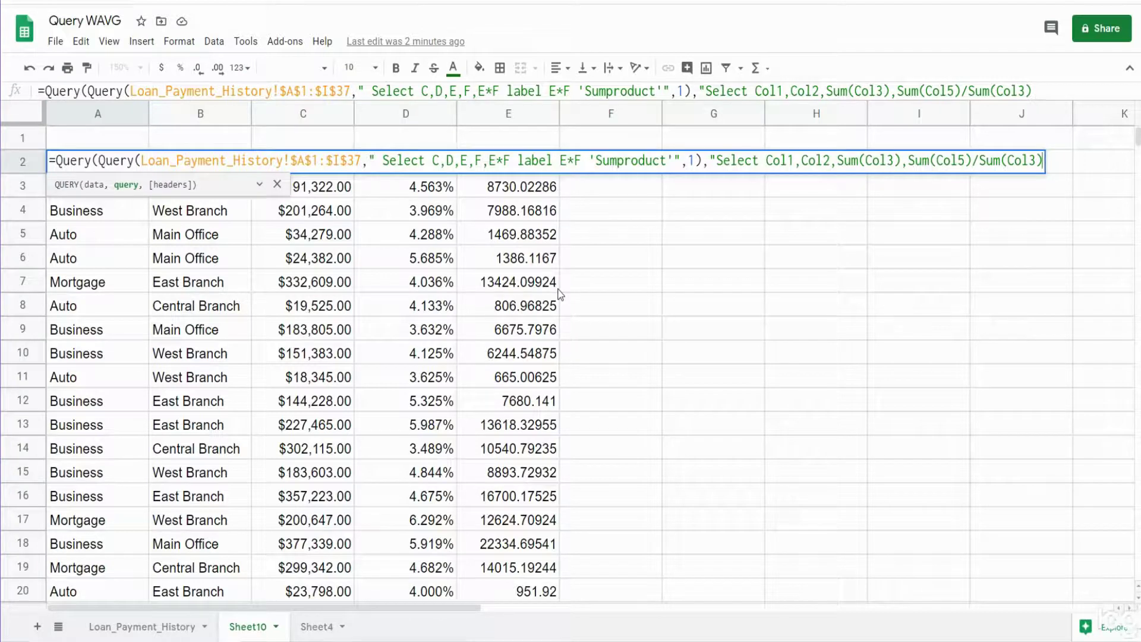
type("Group by ")
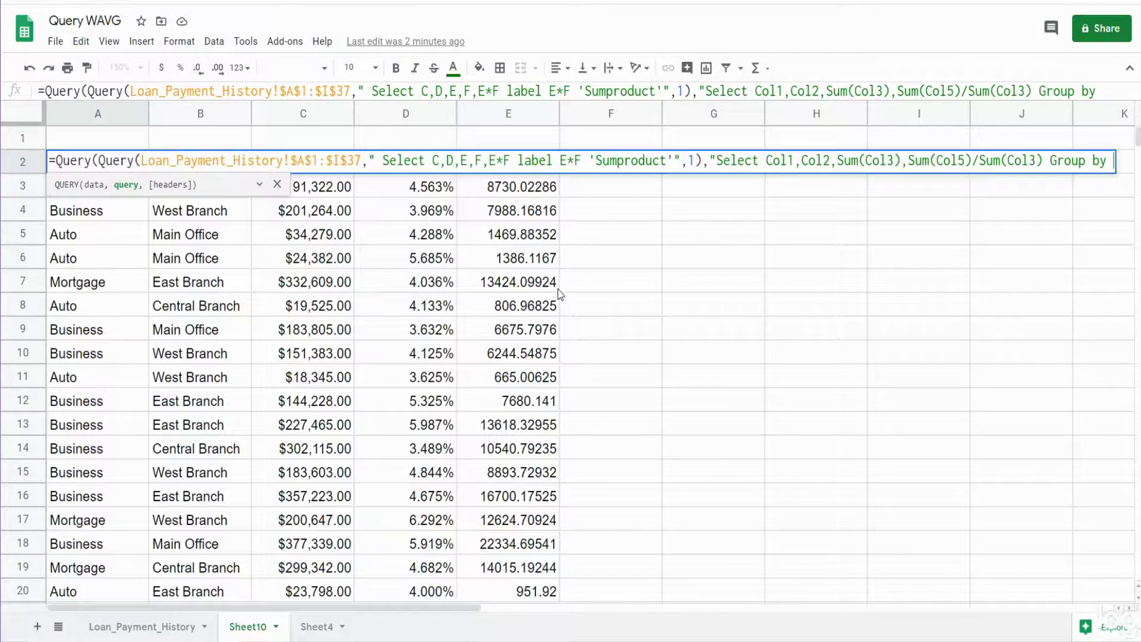
type("Col1")
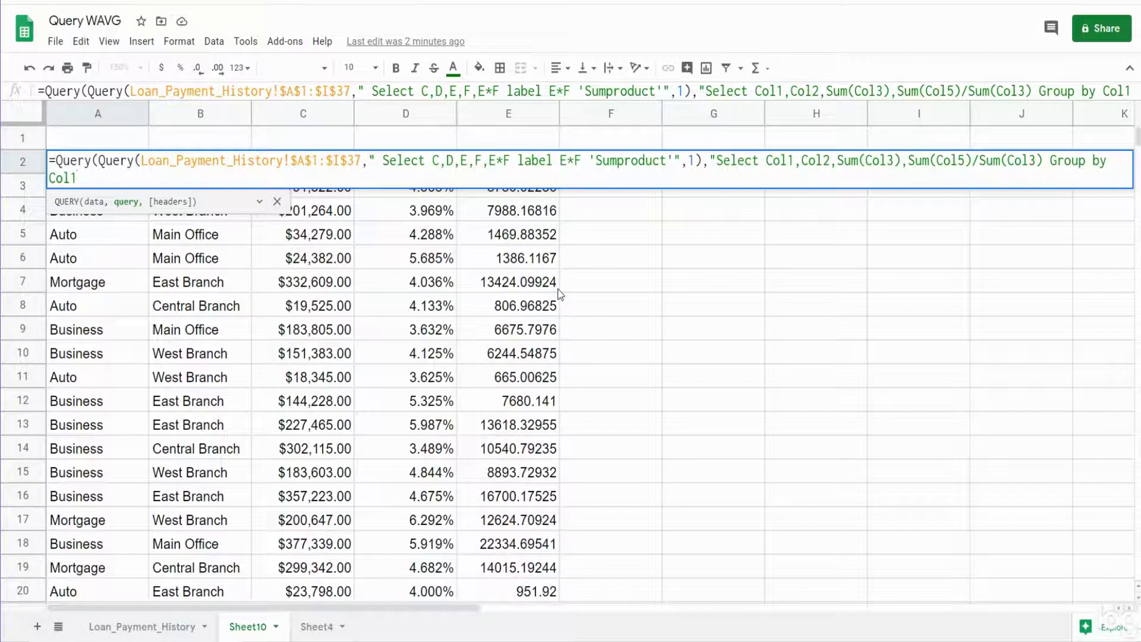
type(",Col2")
Add format Sum(Col5)/Sum(Col3) '0.00%', close with header 1, and commit the nested query.
type("format")
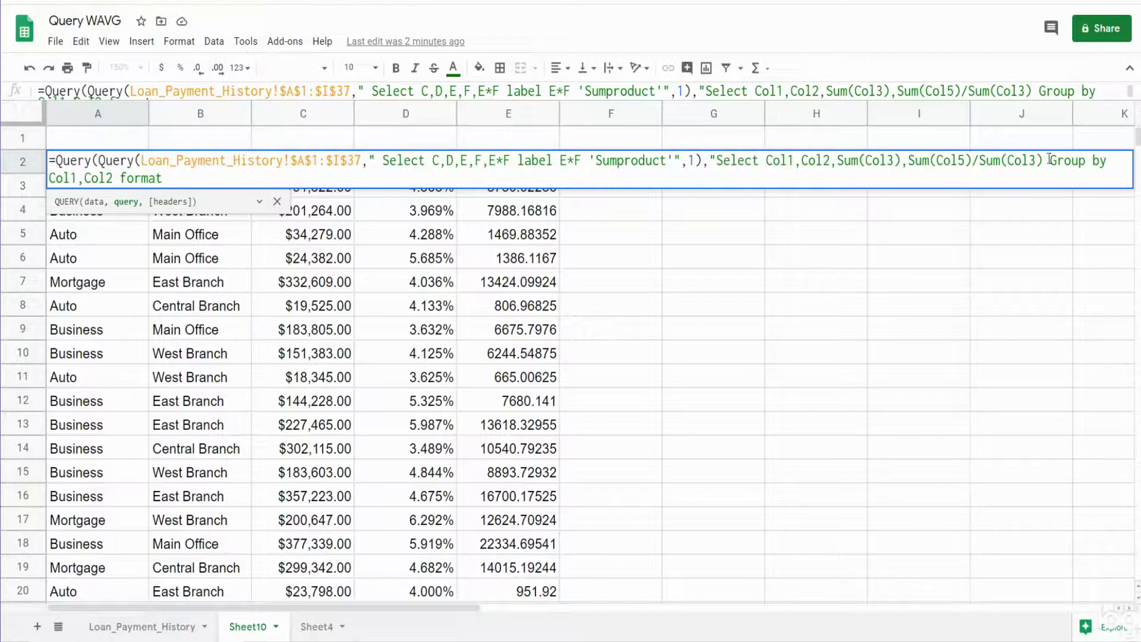
left_click_drag(1051, 161, 911, 161)
right_click(910, 161)
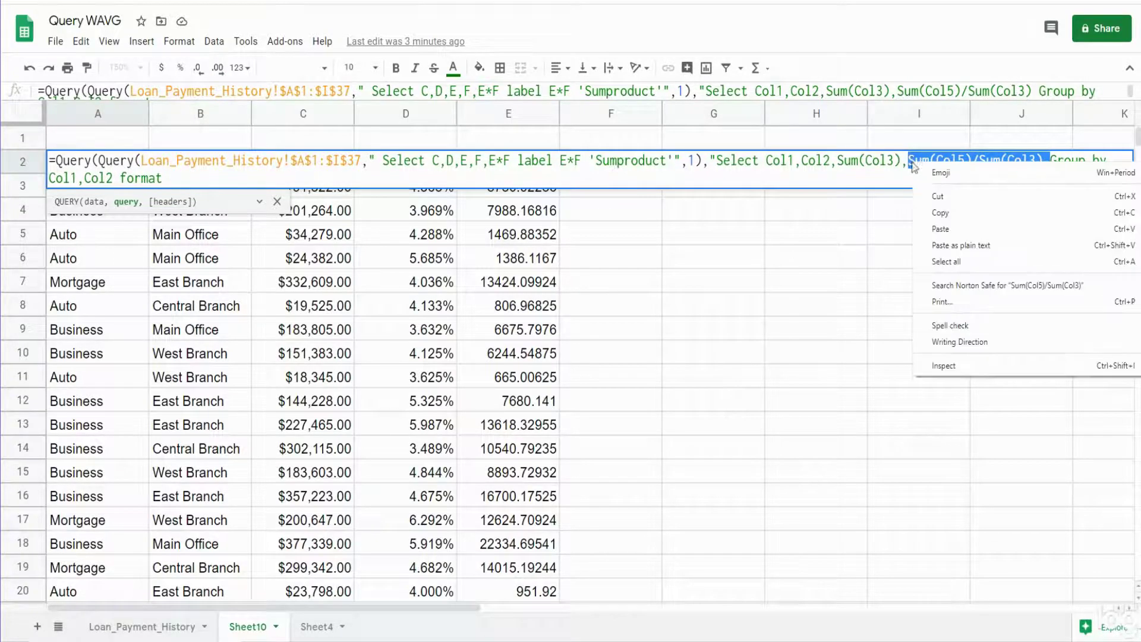
left_click(933, 214)
left_click(220, 183)
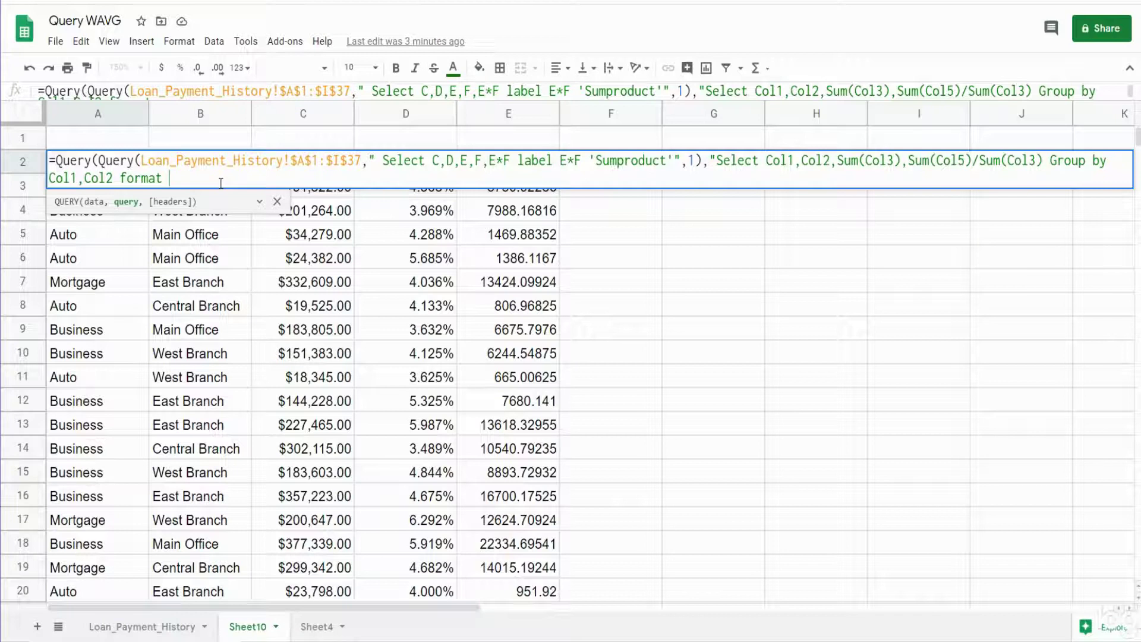
key("ctrl+v")
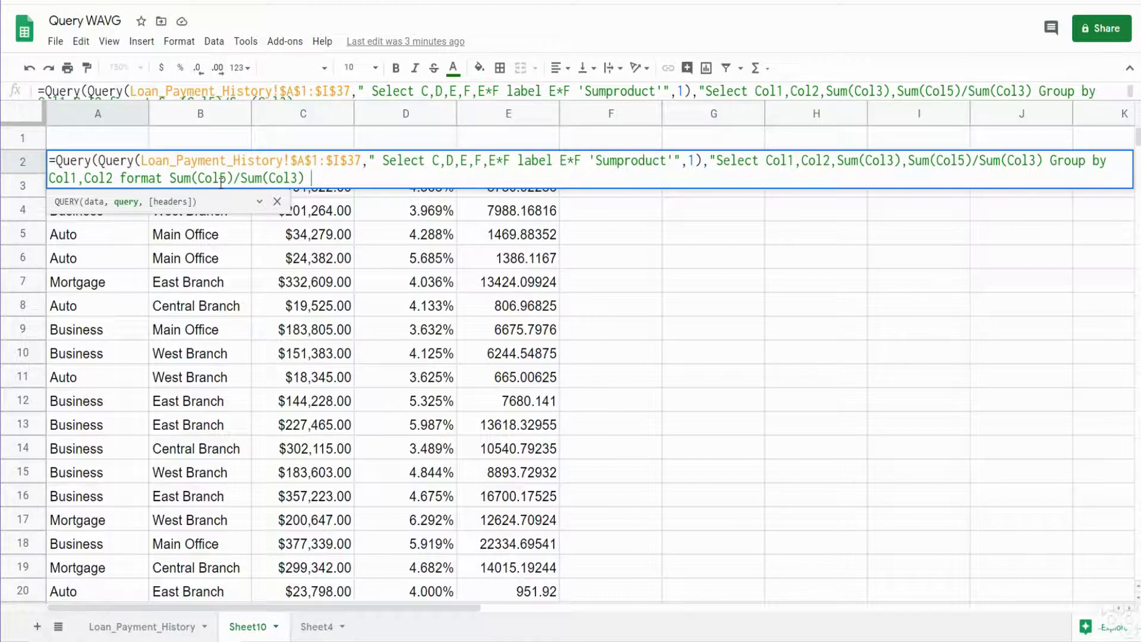
type("'0.00%'\"")
type(",1)")
key("Return")
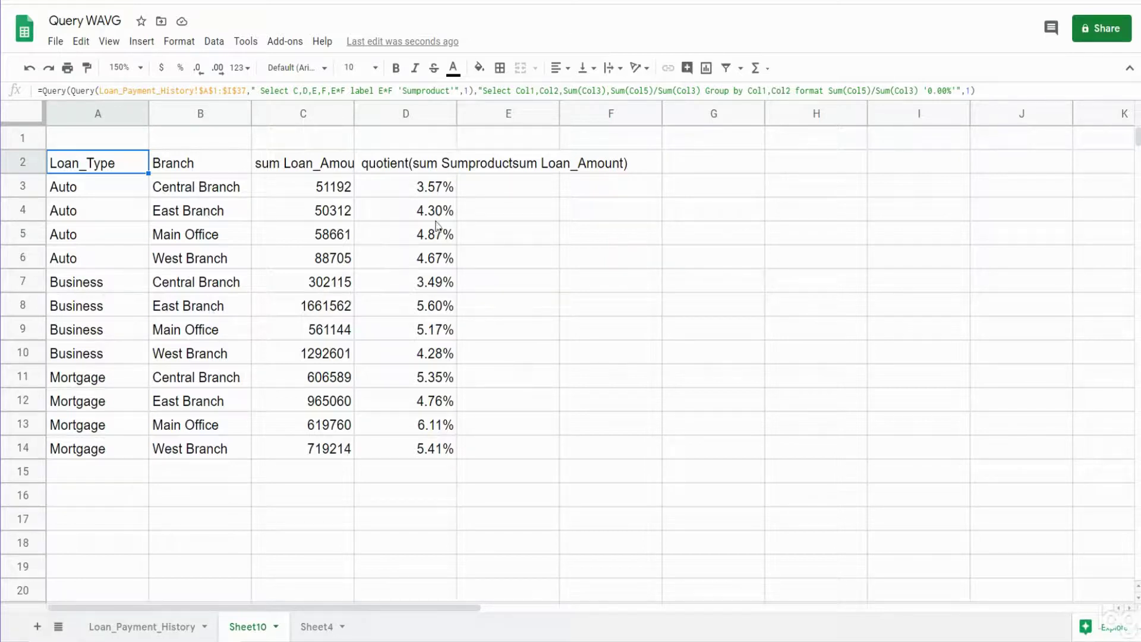
Check the rate in D3 and the Auto Main Office row A5:D5, then go to Loan_Payment_History.
left_click(441, 191)
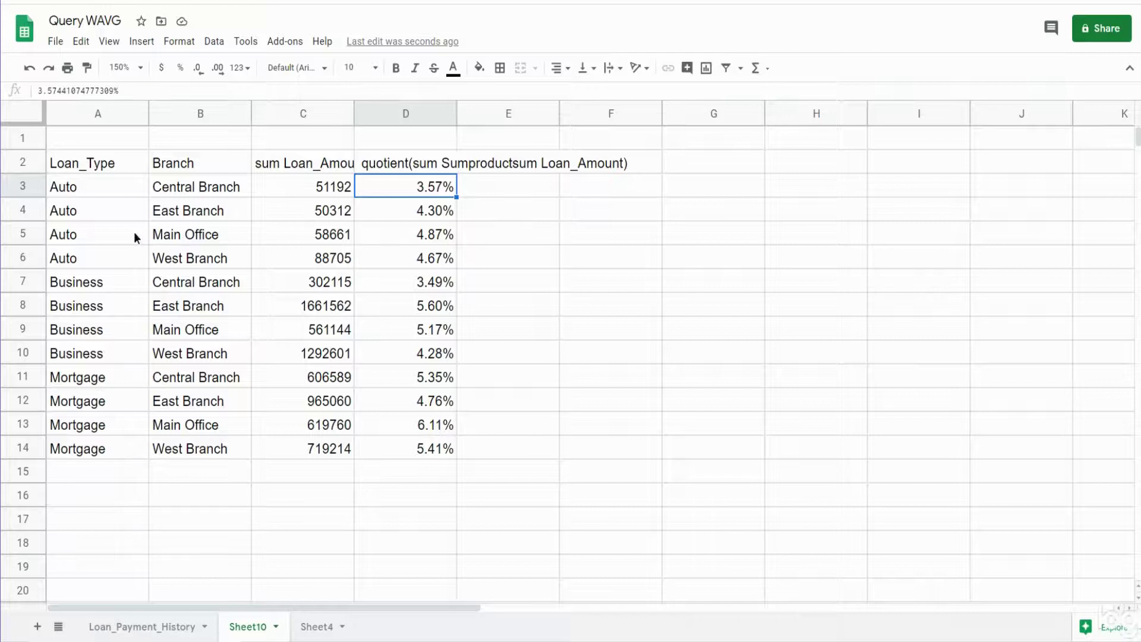
left_click_drag(134, 233, 399, 236)
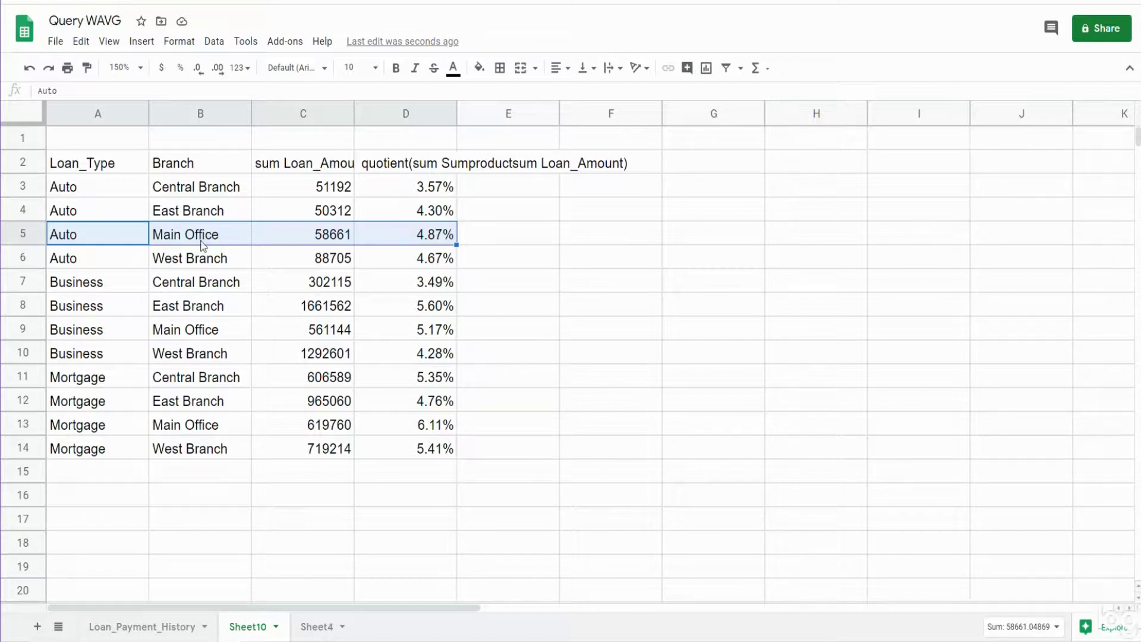
left_click(186, 631)
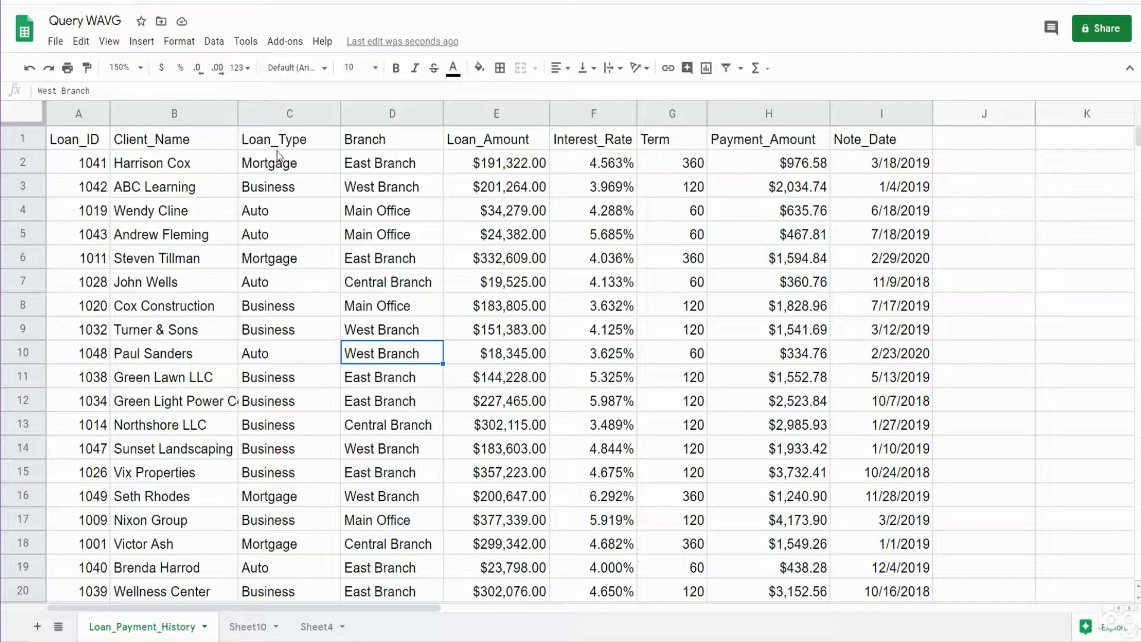
Create a filter view excluding Business and Mortgage loans, then select the two Main Office Auto rows.
left_click(143, 41)
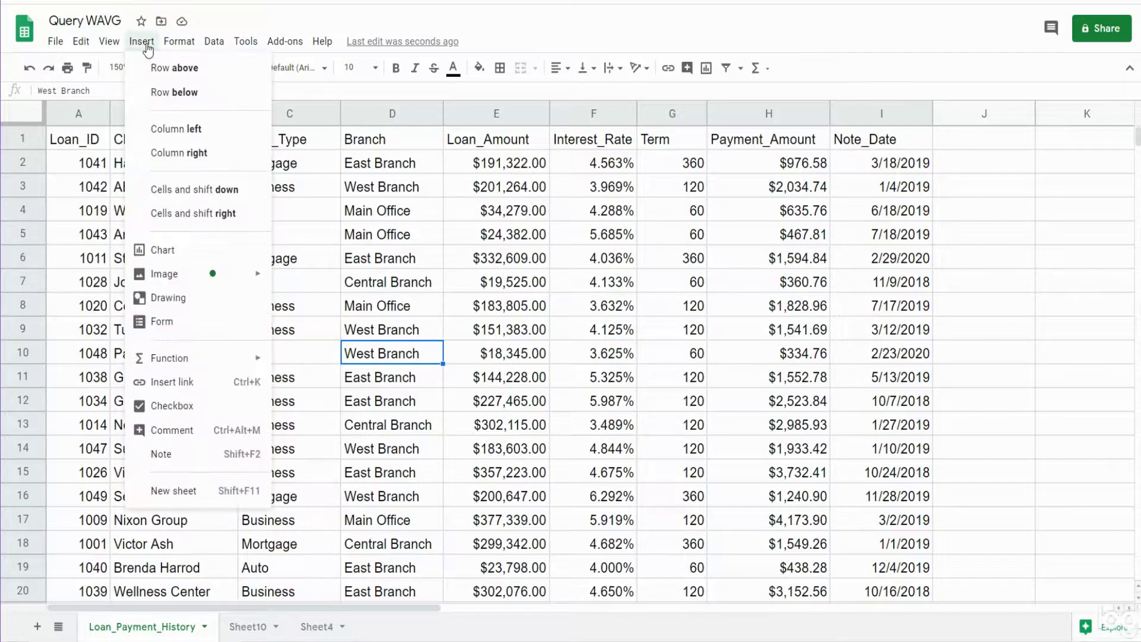
mouse_move(220, 47)
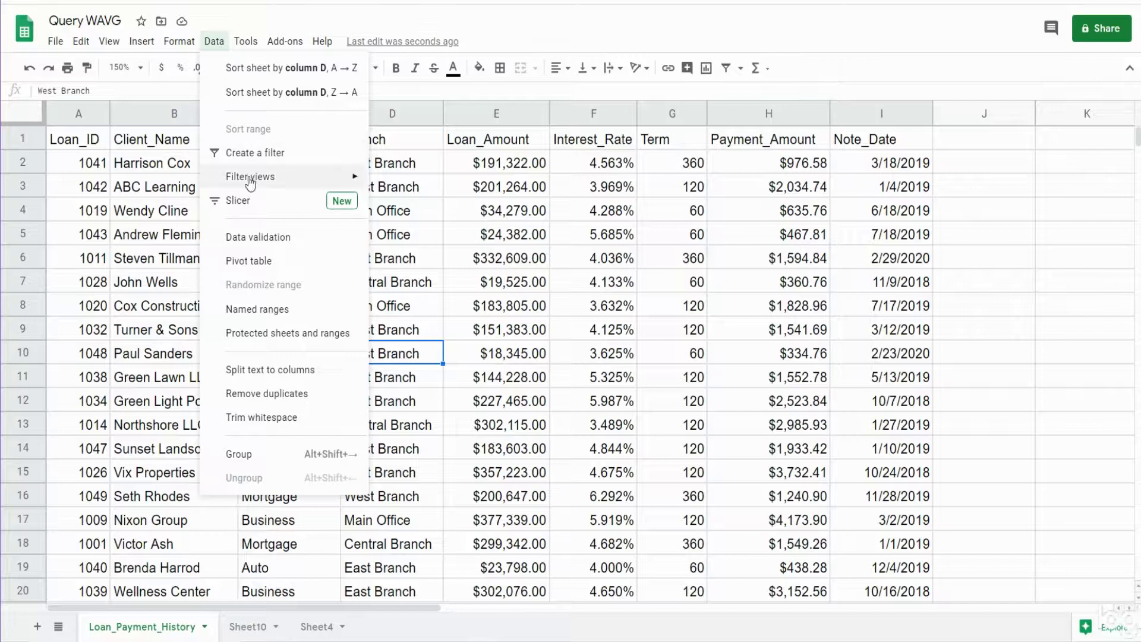
mouse_move(249, 181)
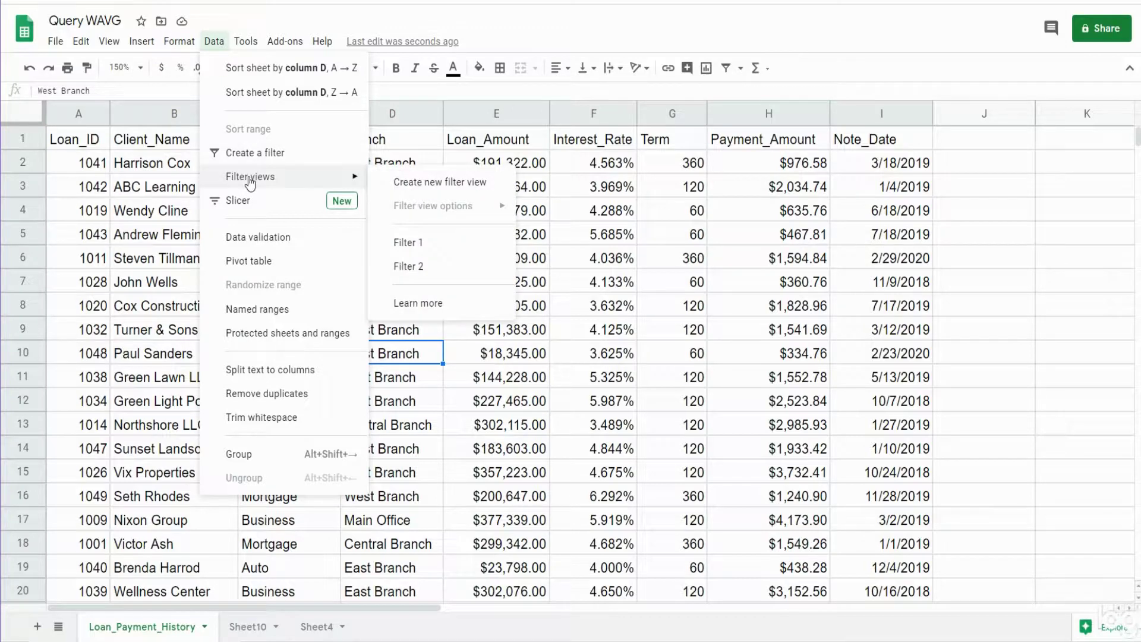
left_click(448, 182)
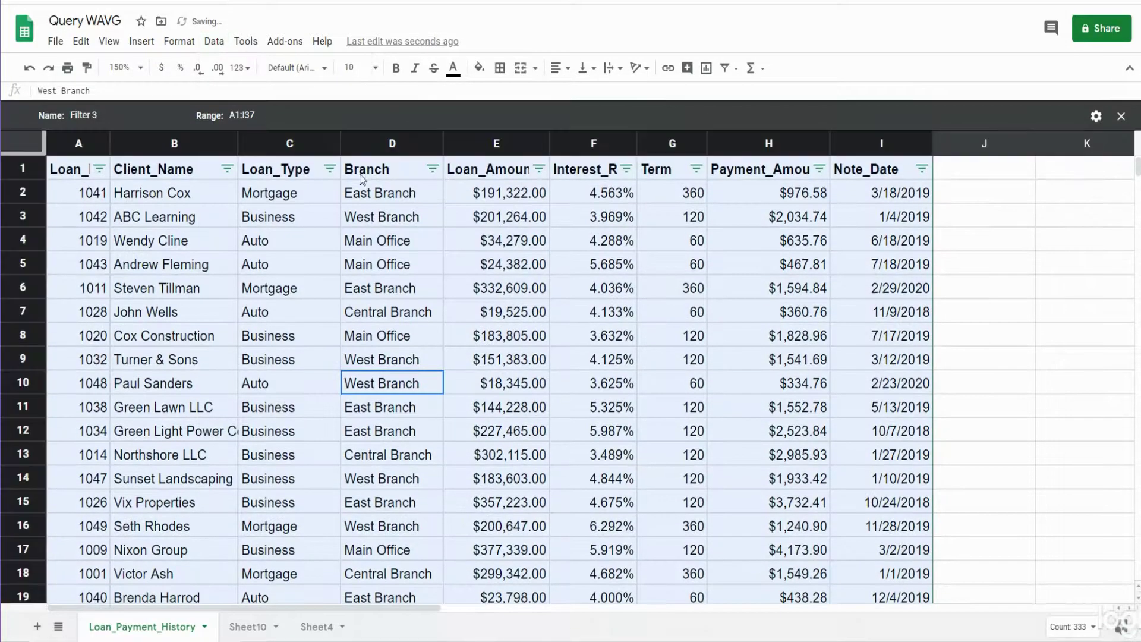
left_click(330, 169)
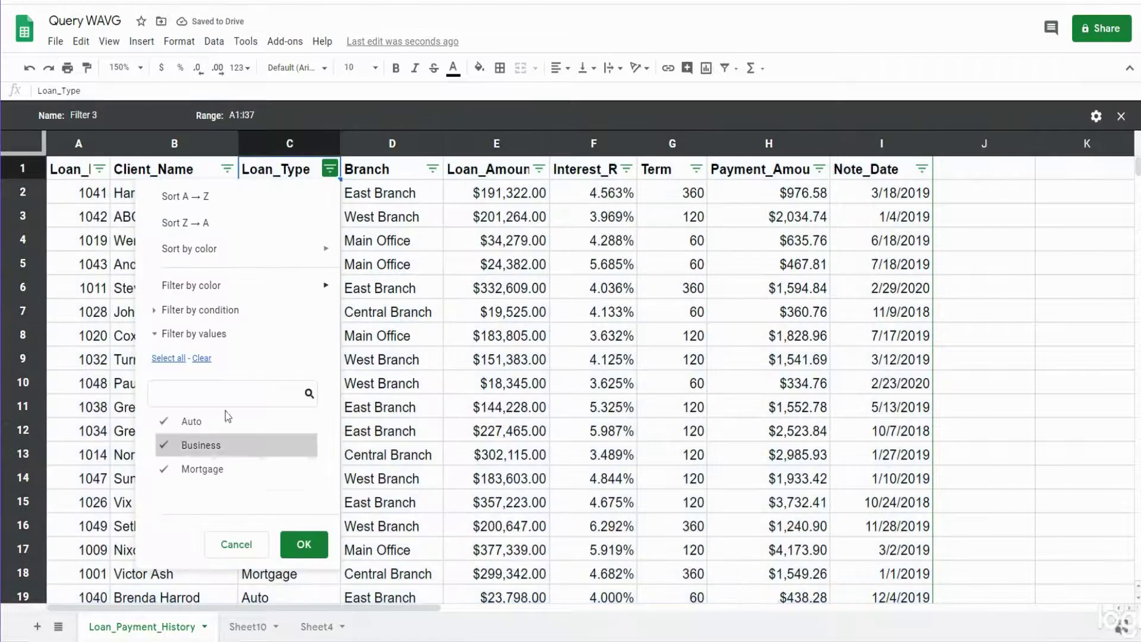
left_click(166, 446)
left_click(164, 470)
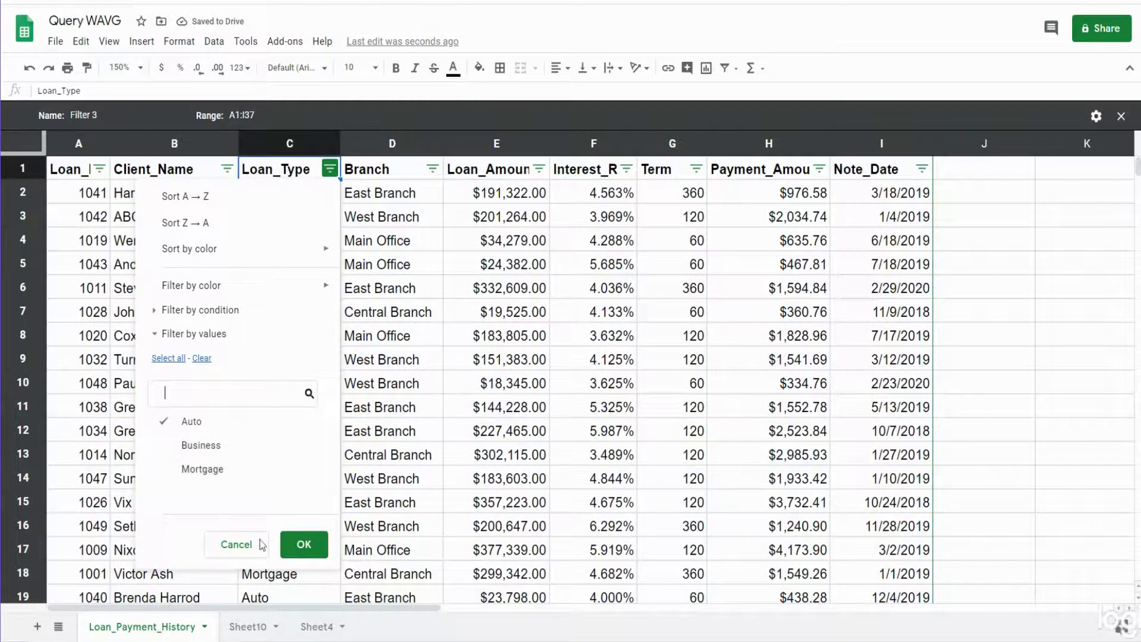
left_click(304, 545)
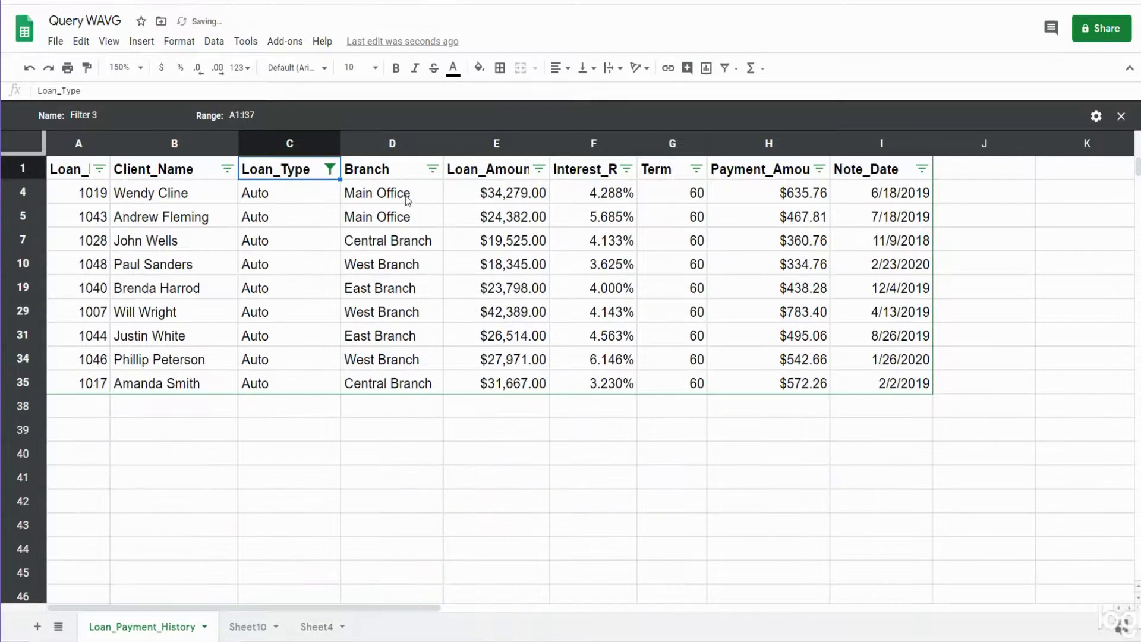
left_click_drag(410, 195, 408, 229)
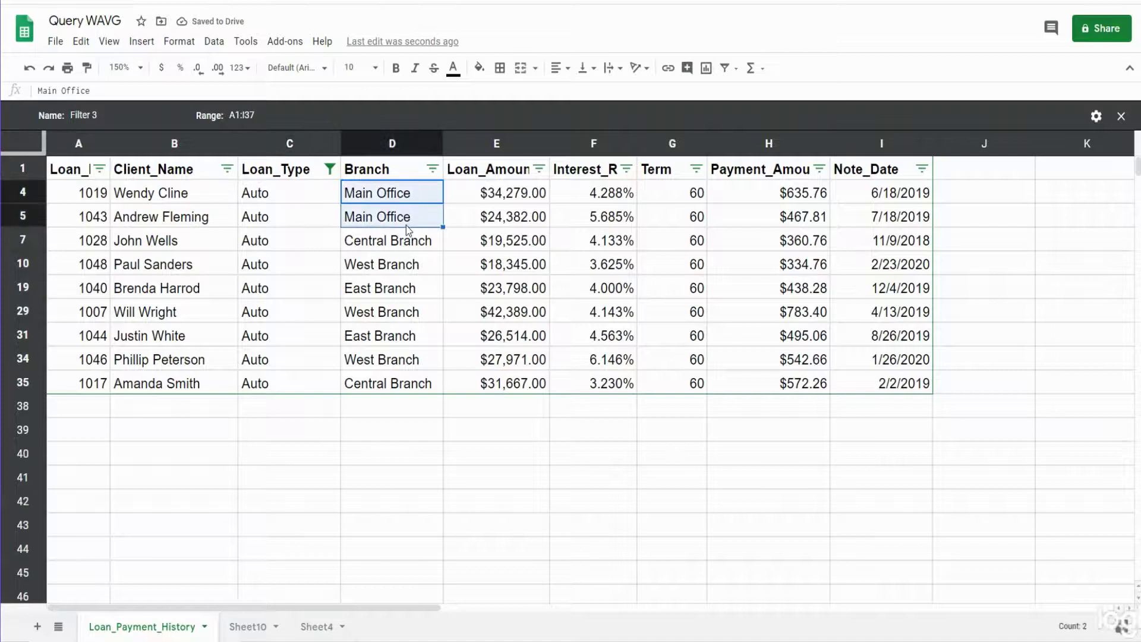
Enter =AVERAGE.WEIGHTED(F4:F5,E4:E5) in J4, returning 4.87%.
left_click(988, 198)
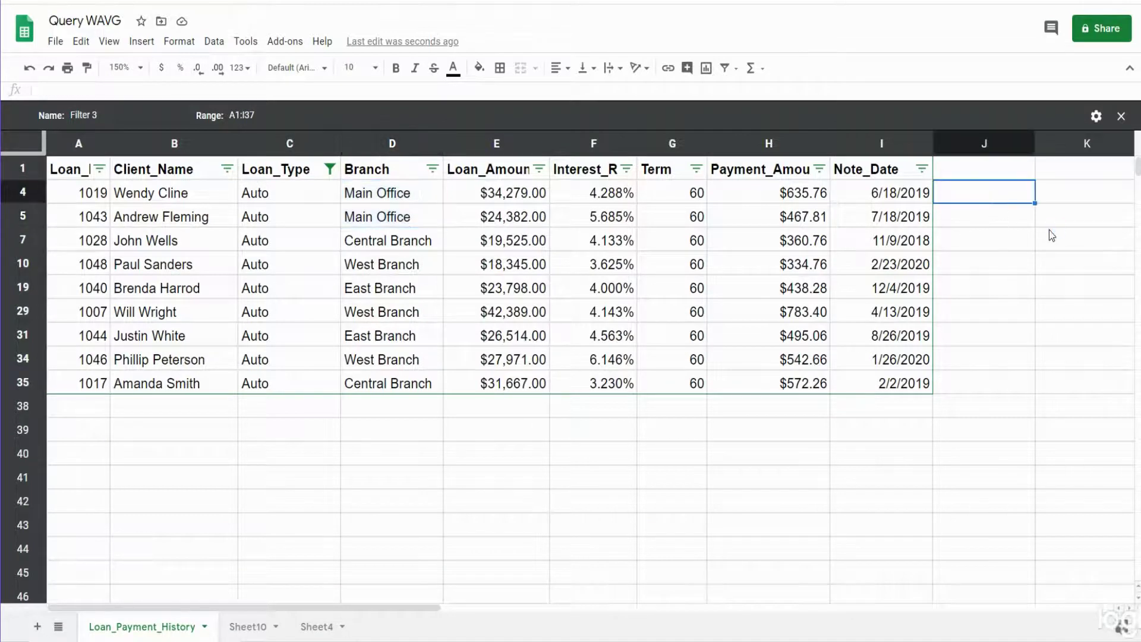
type("=")
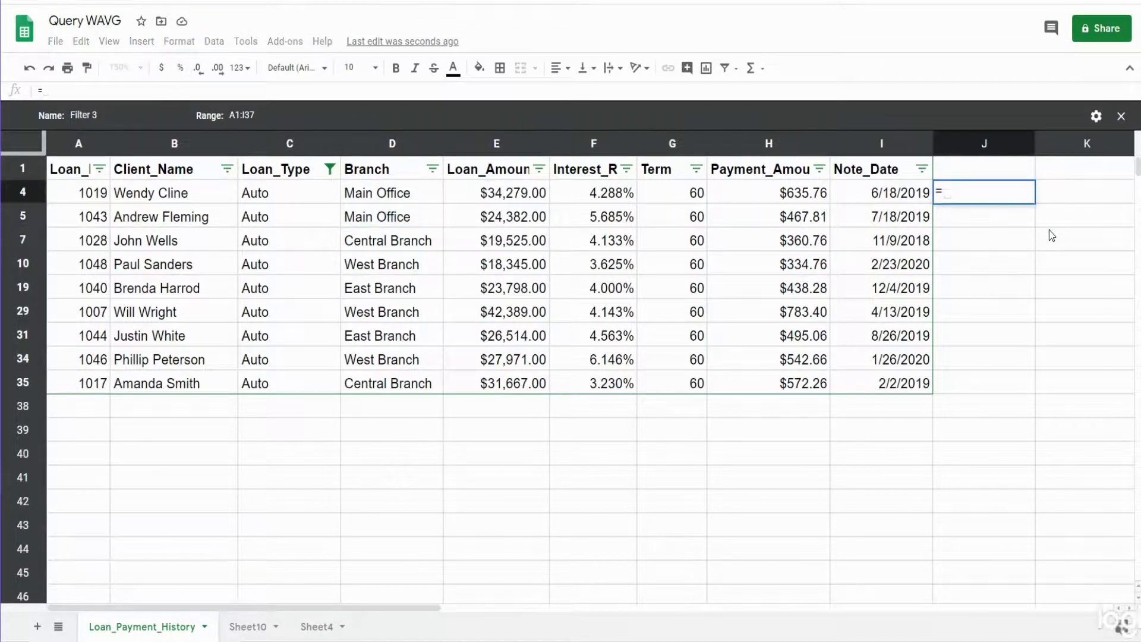
type("AV")
key("Down")
key("Down")
key("Down")
key("Down")
key("Down")
key("Down")
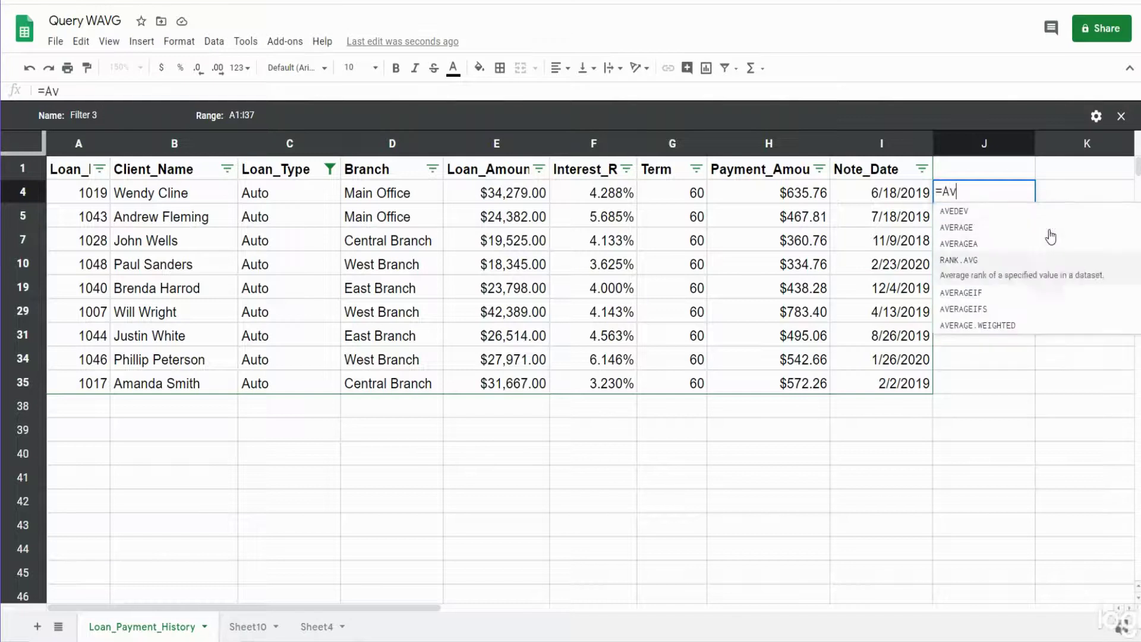
key("Tab")
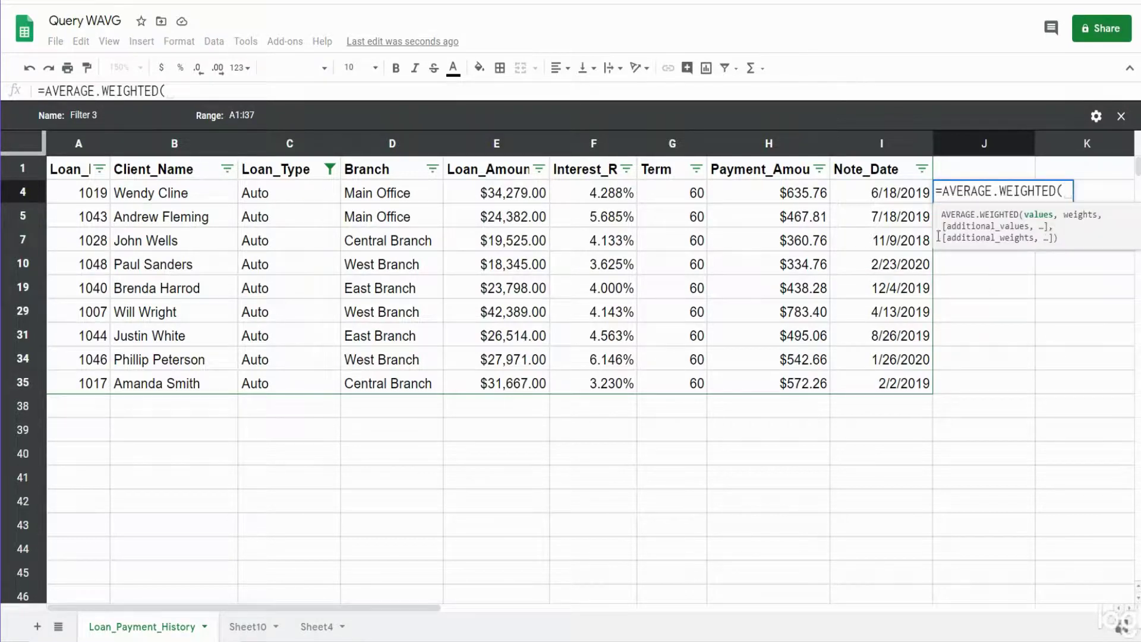
left_click(604, 202)
left_click_drag(605, 202, 620, 210)
type(",")
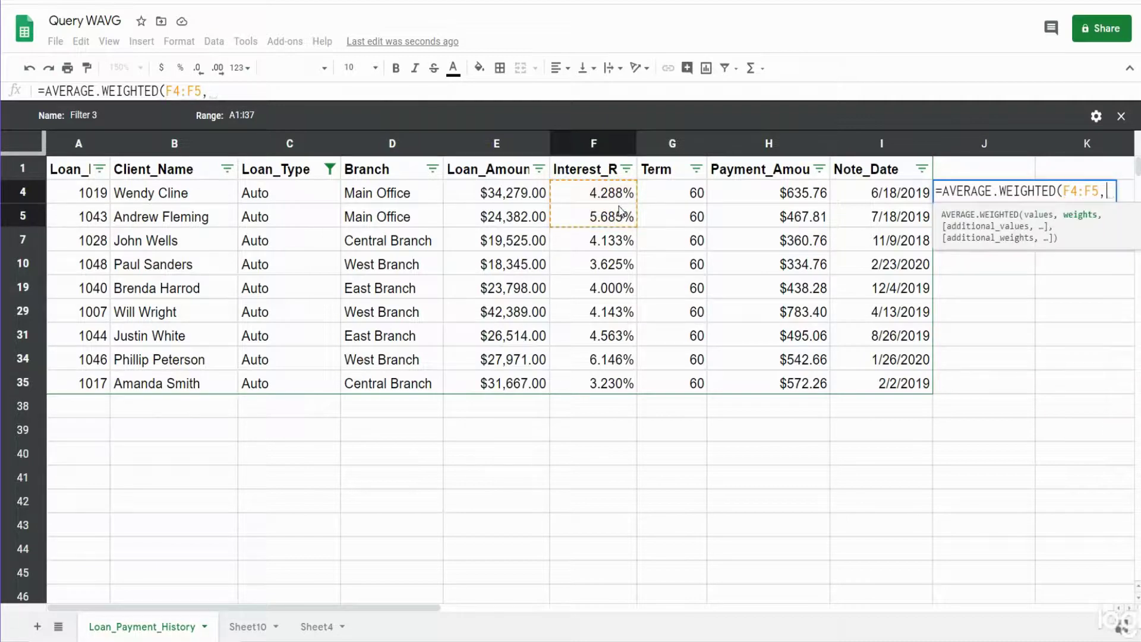
left_click_drag(503, 197, 505, 225)
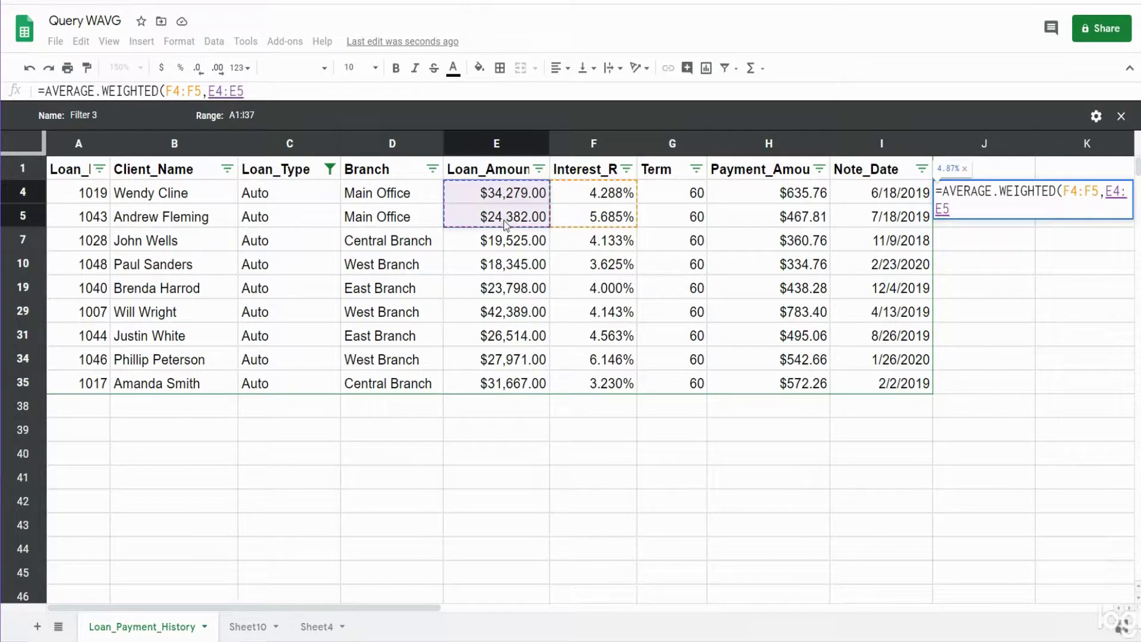
type(")")
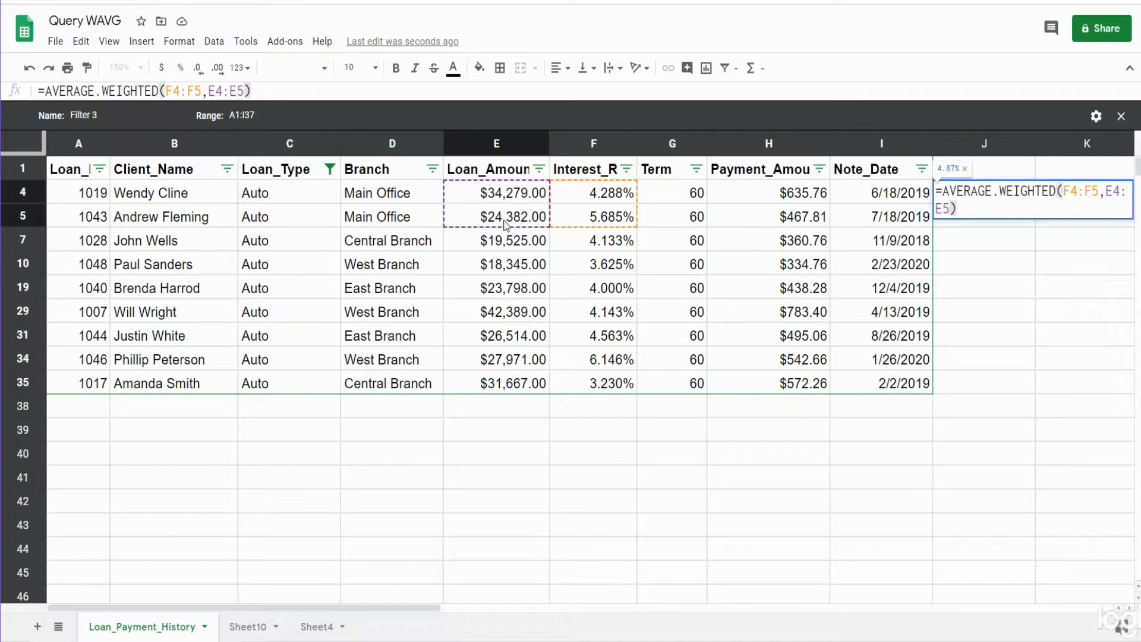
key("Return")
key("Up")
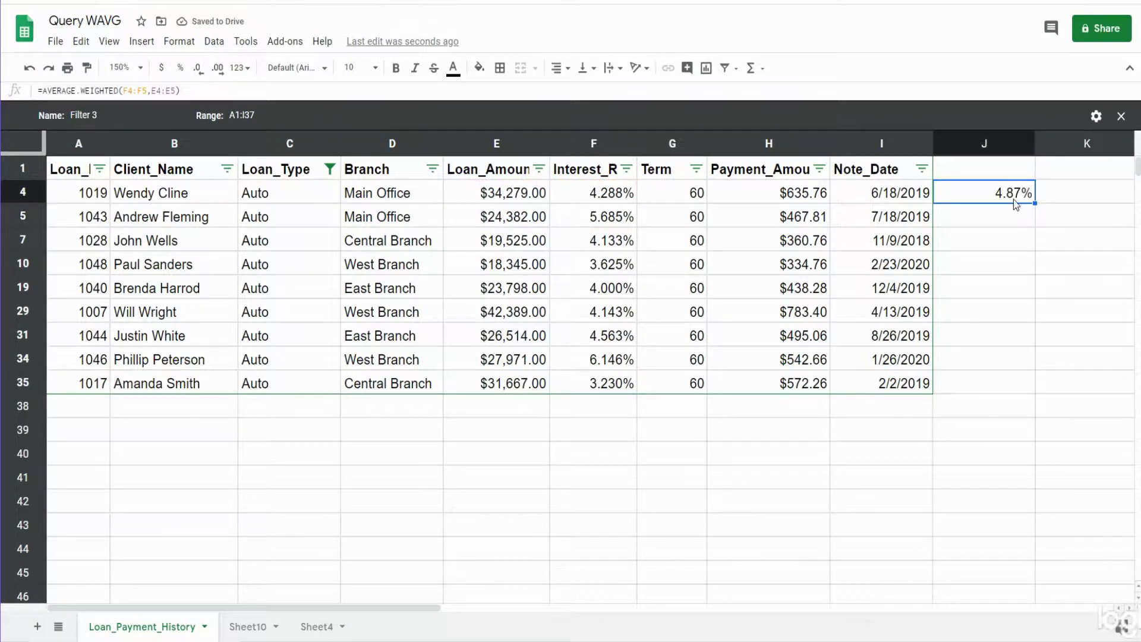
Go back to Sheet10 and confirm the Auto Main Office row also shows 4.87%.
left_click(245, 628)
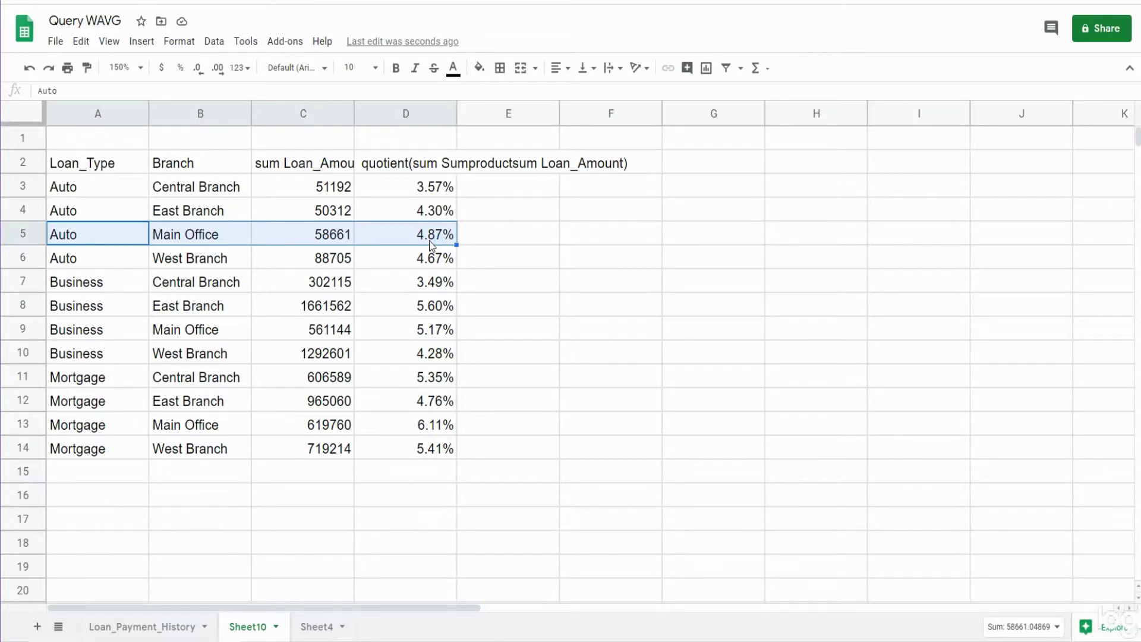
left_click(540, 257)
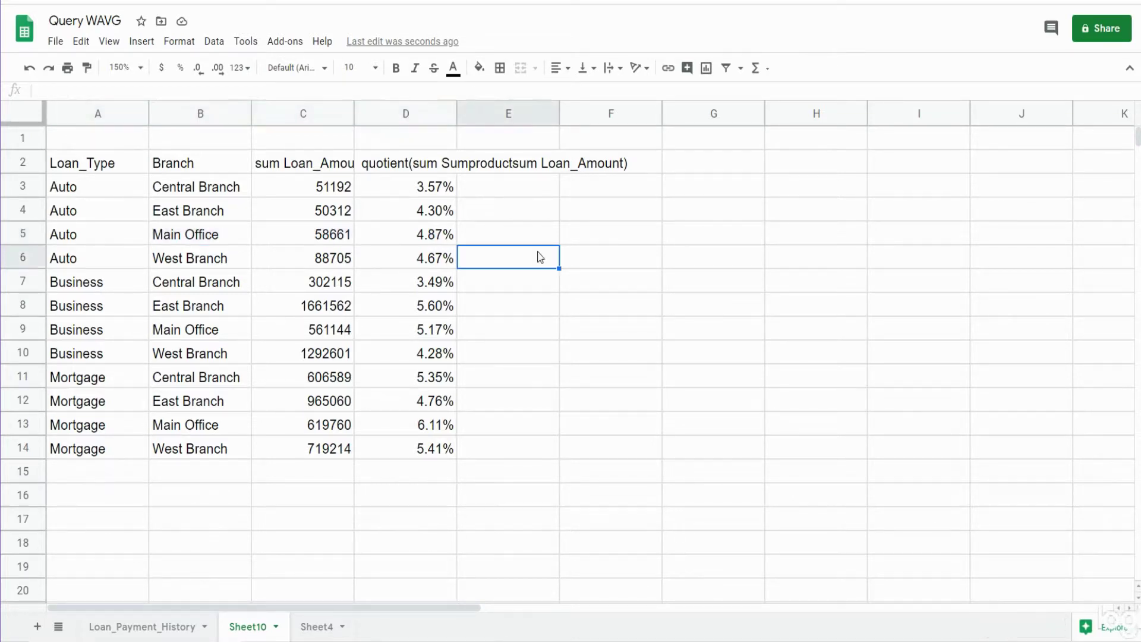